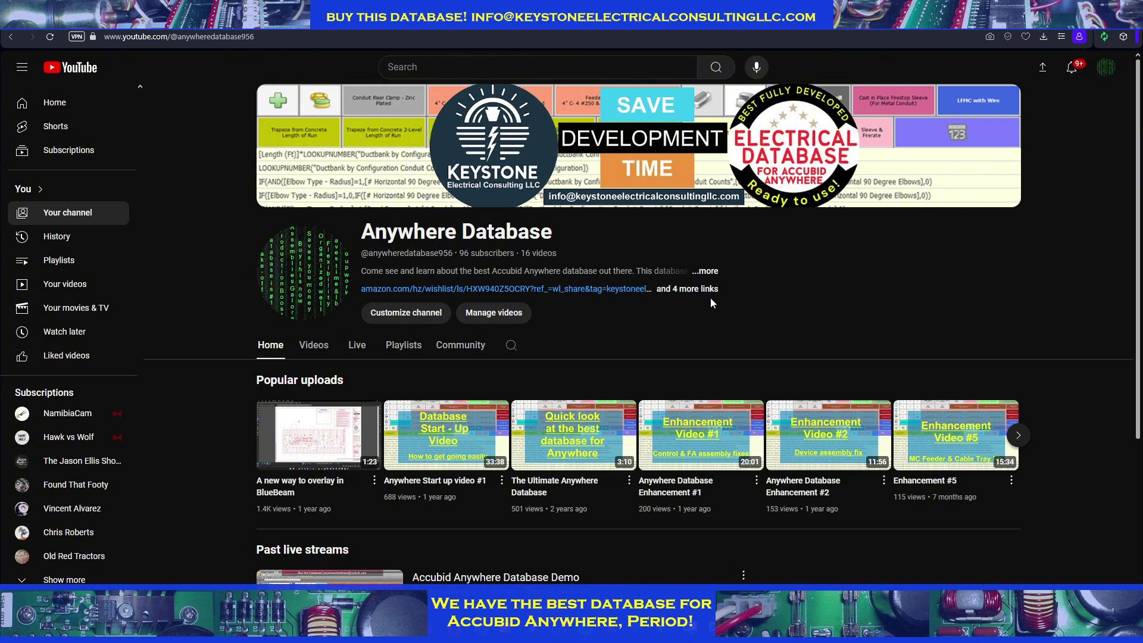
Step: Expand the YouTube channel's About details with '...more'
left_click(711, 274)
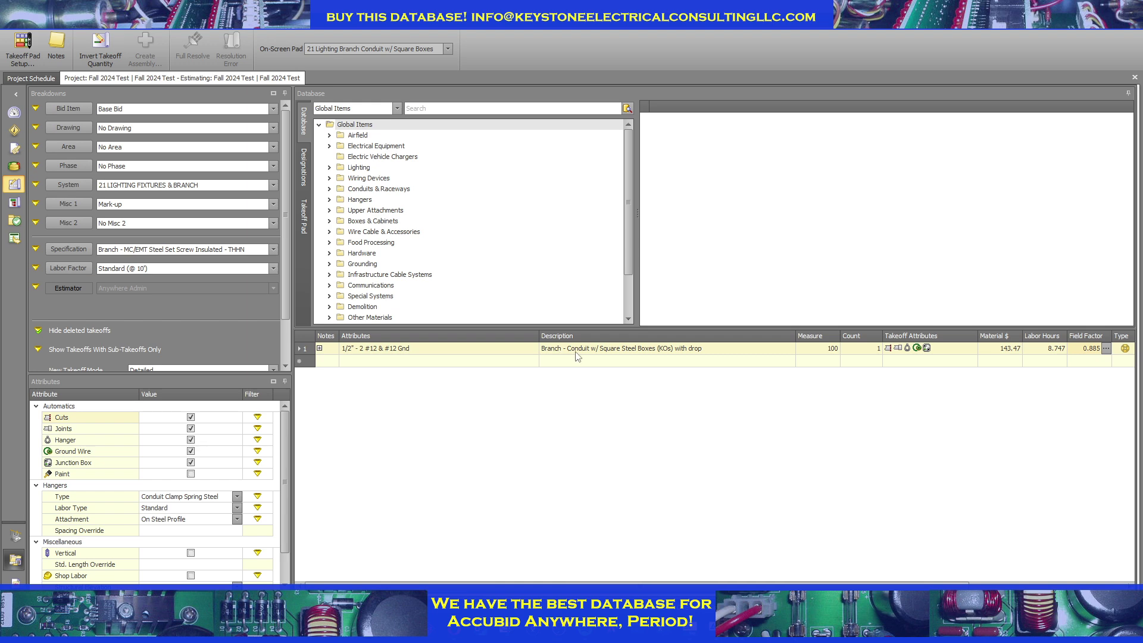
Step: Expand the branch conduit takeoff's parts grid and select the Conduit Clamp w/ Bolt row
left_click(320, 349)
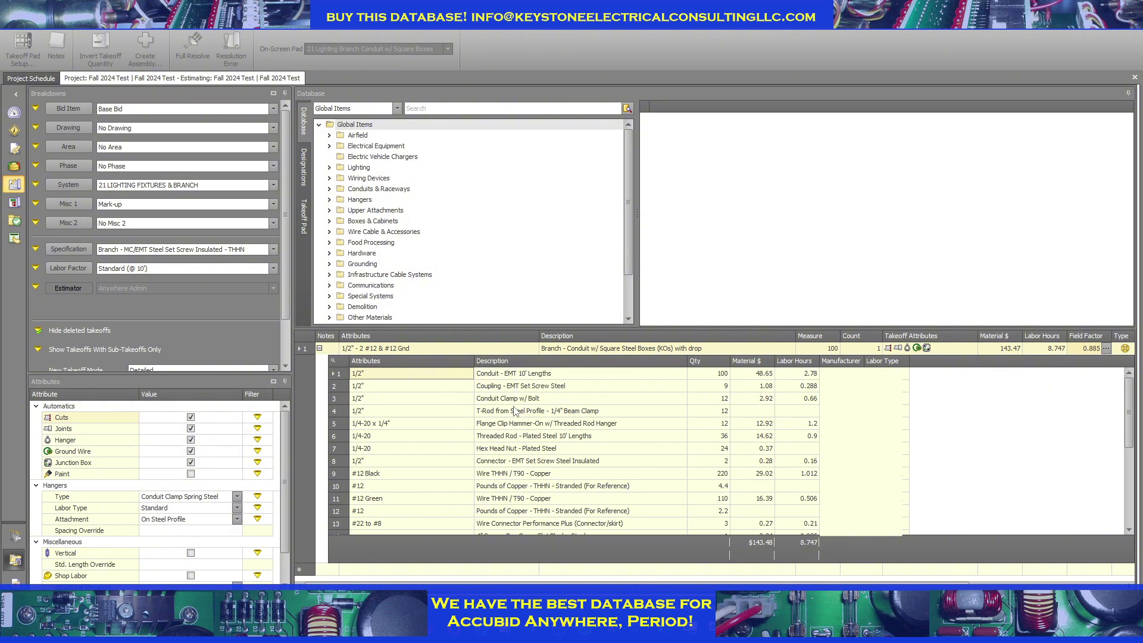
left_click(489, 399)
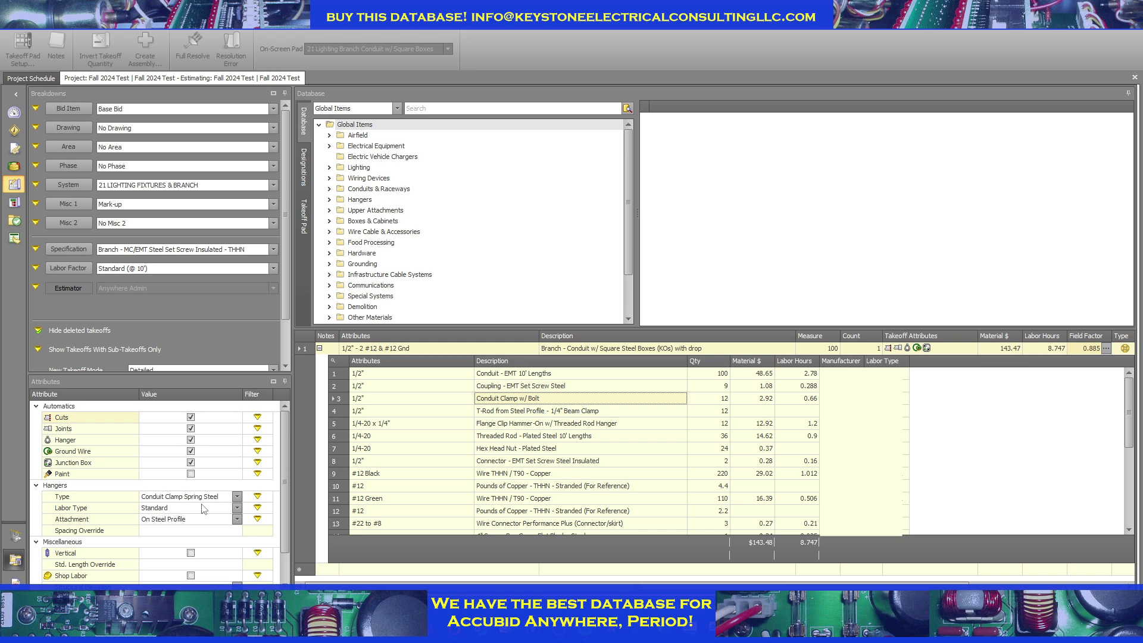
Step: Open the branch conduit takeoff and check its Hangers Type and Attachment settings
double_click(566, 352)
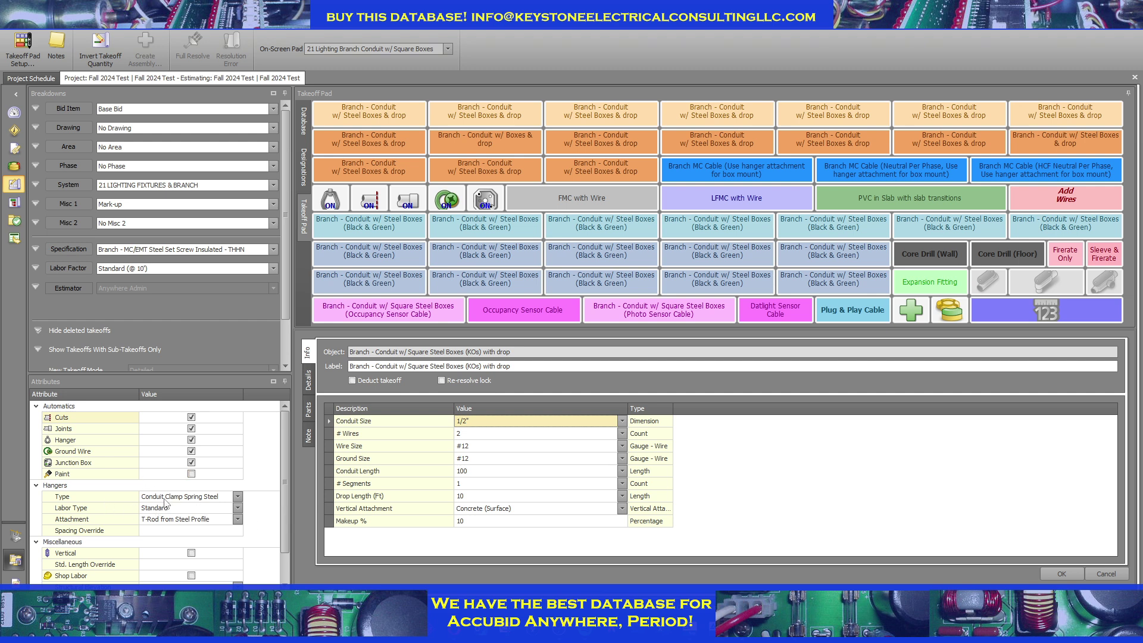
left_click(165, 499)
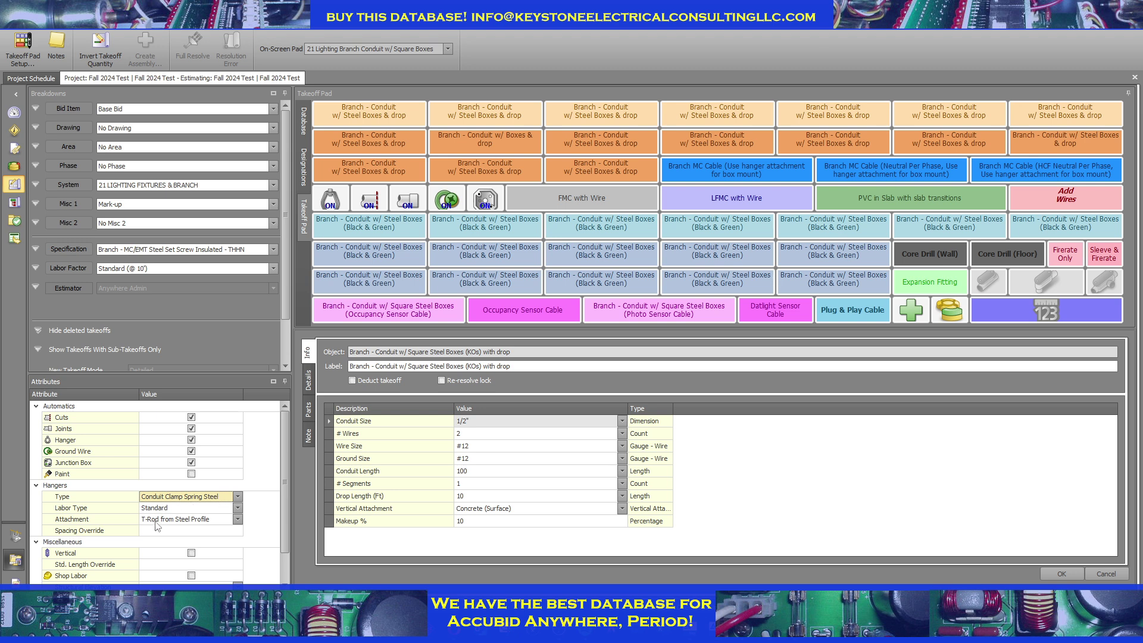
left_click(156, 522)
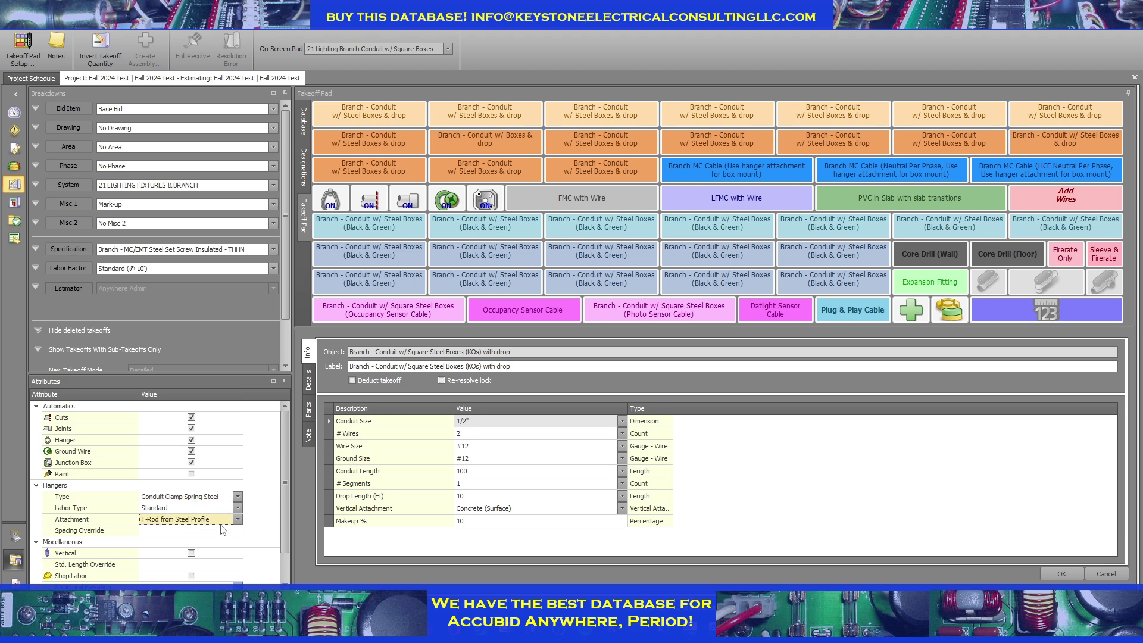
Step: On the Details tab, review part quantities: 100 conduit, 12 clamps, 36 threaded rod
left_click(309, 382)
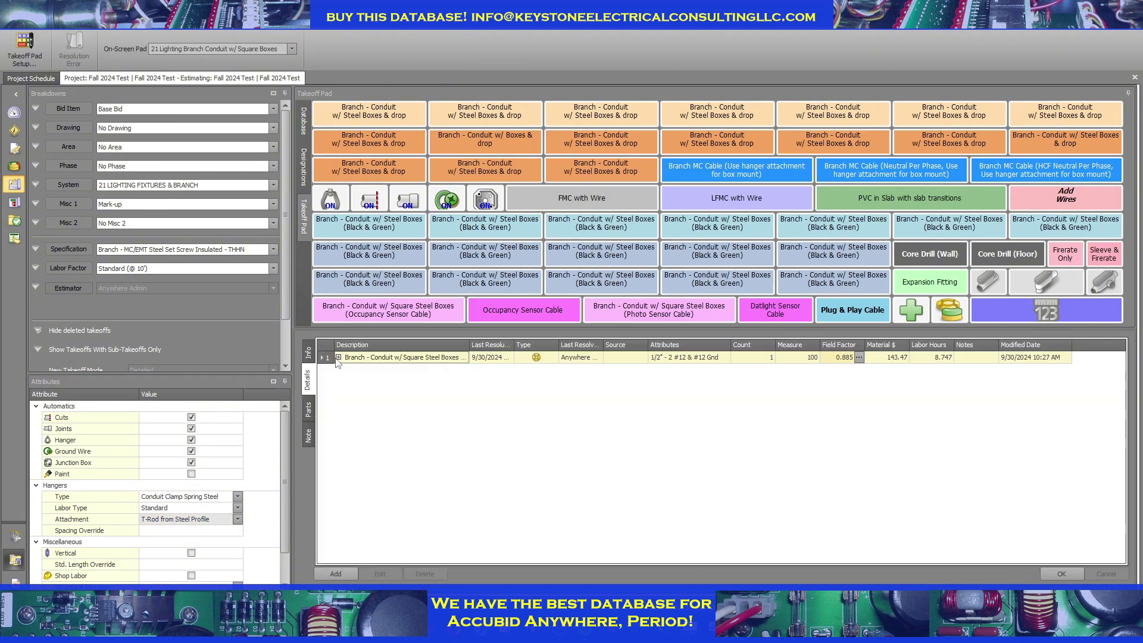
left_click(338, 357)
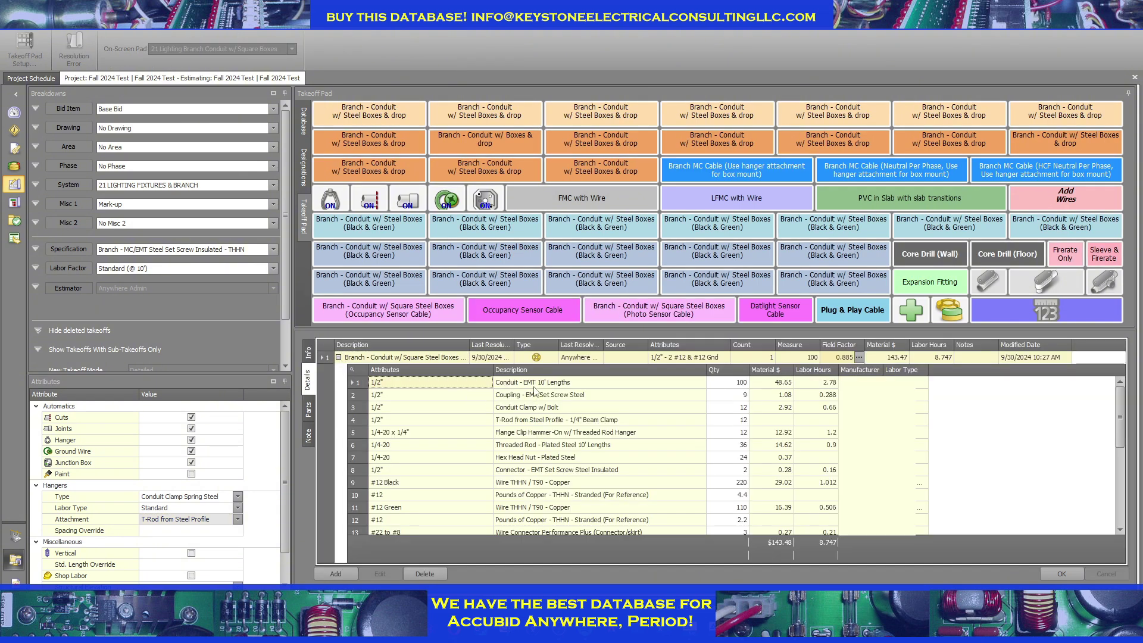
left_click(741, 384)
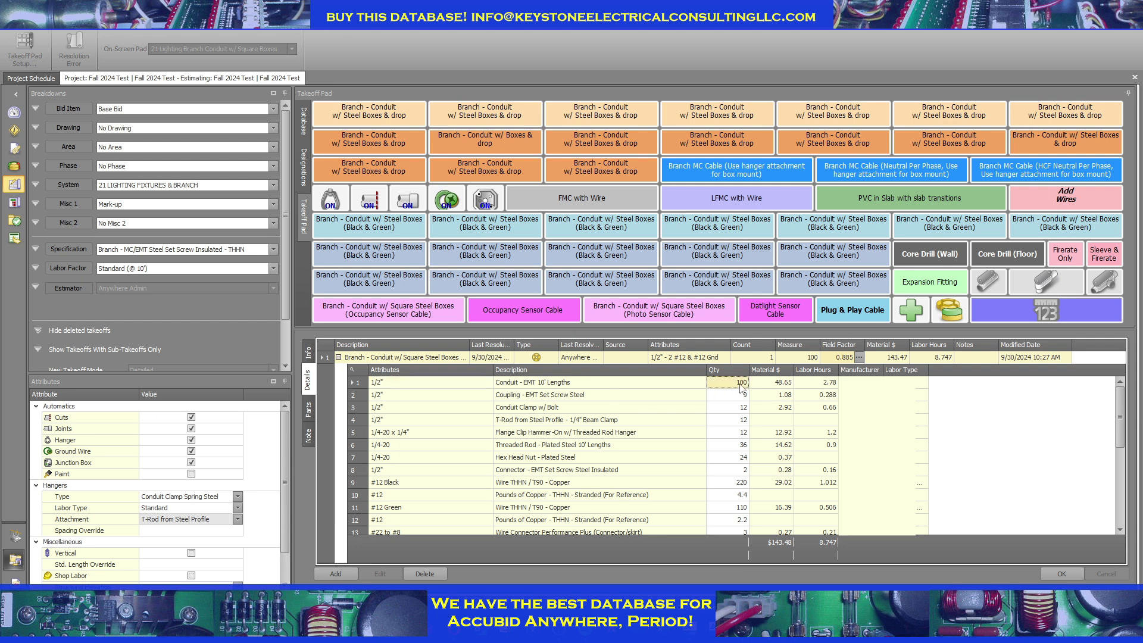
left_click(527, 411)
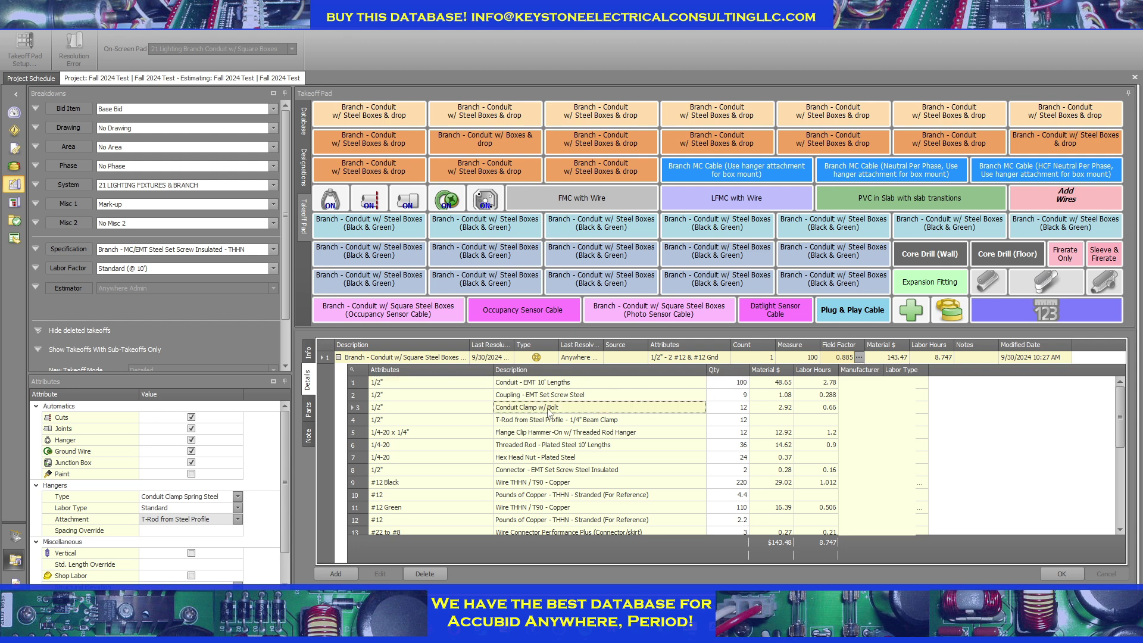
left_click(728, 411)
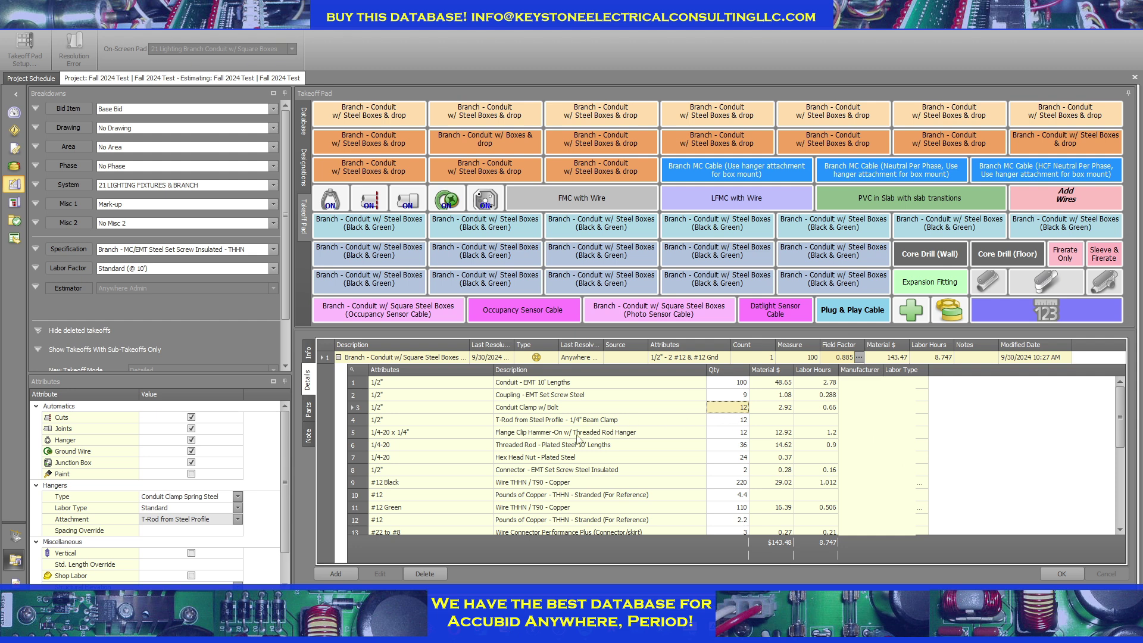
left_click(731, 447)
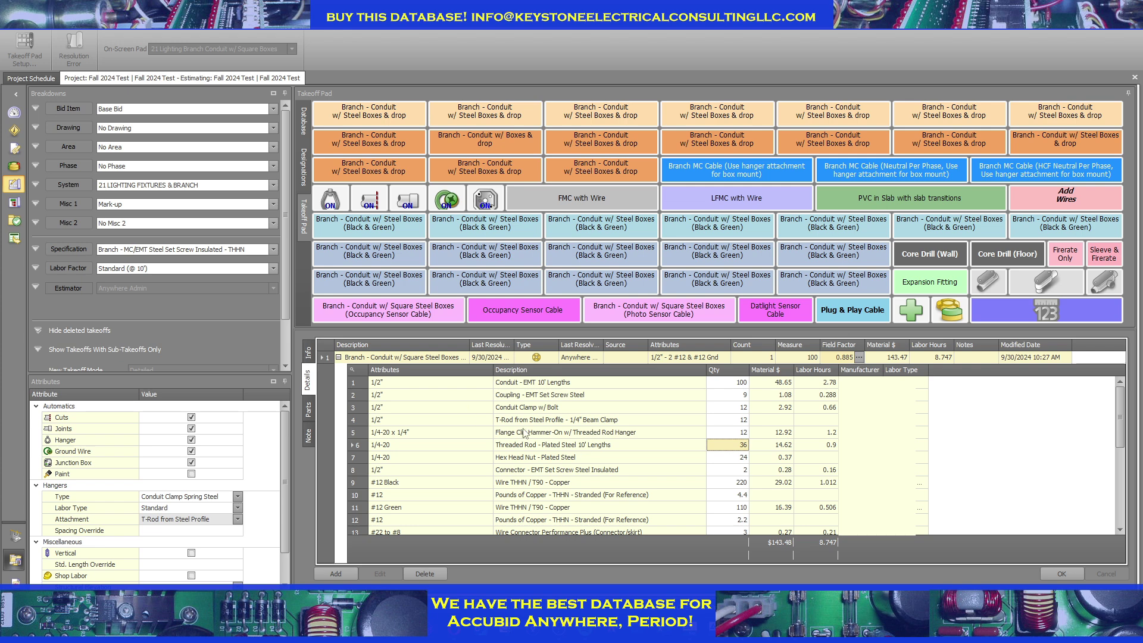
Step: Change the takeoff's Hangers Type to Conduit Clip - Rod Mount, keeping T-Rod from Steel Profile attachment
left_click(1062, 576)
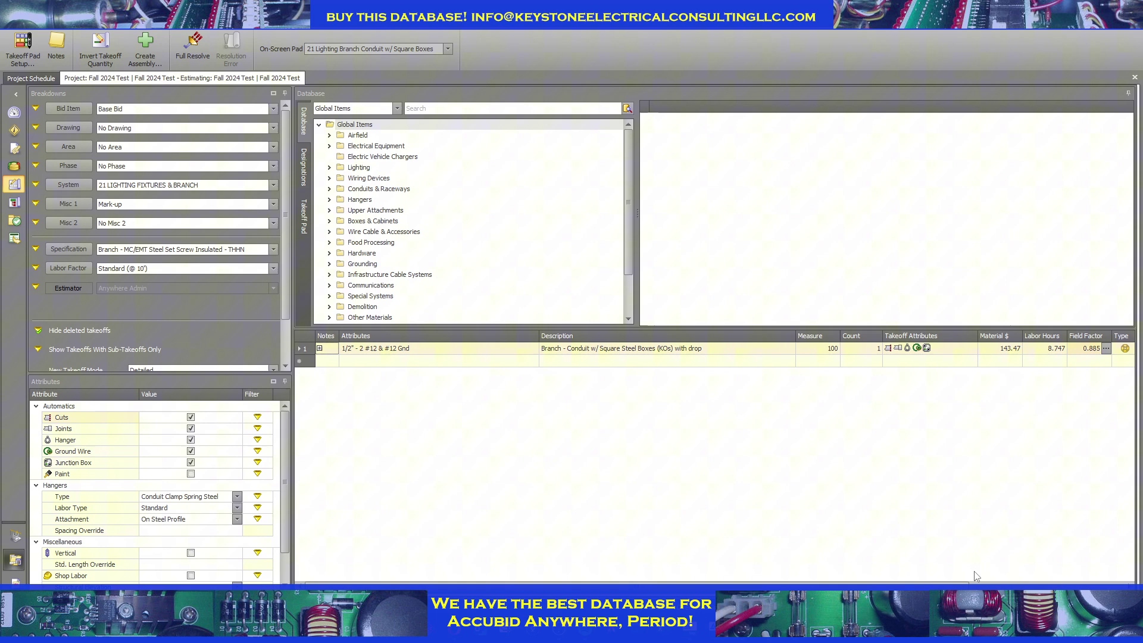
double_click(382, 351)
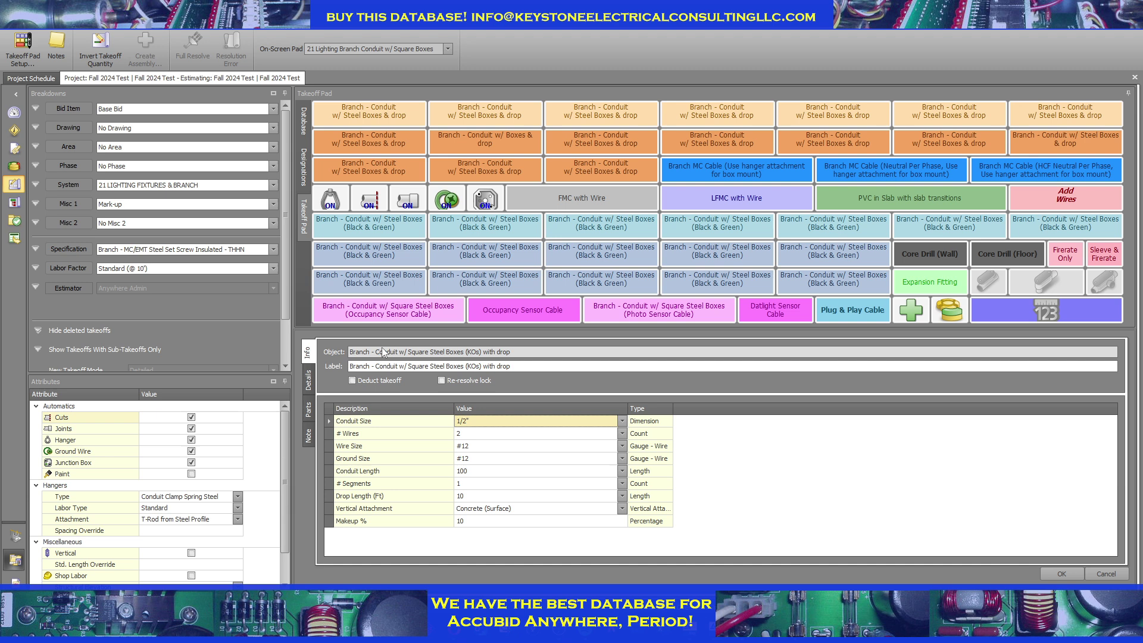
left_click(208, 498)
left_click(208, 498)
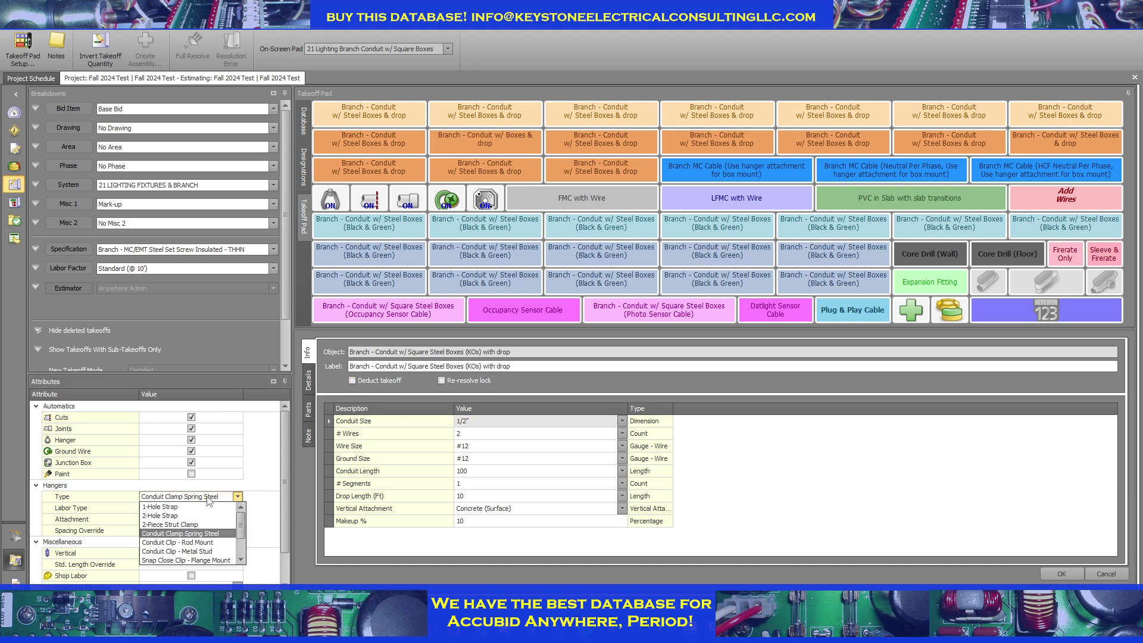
left_click(190, 546)
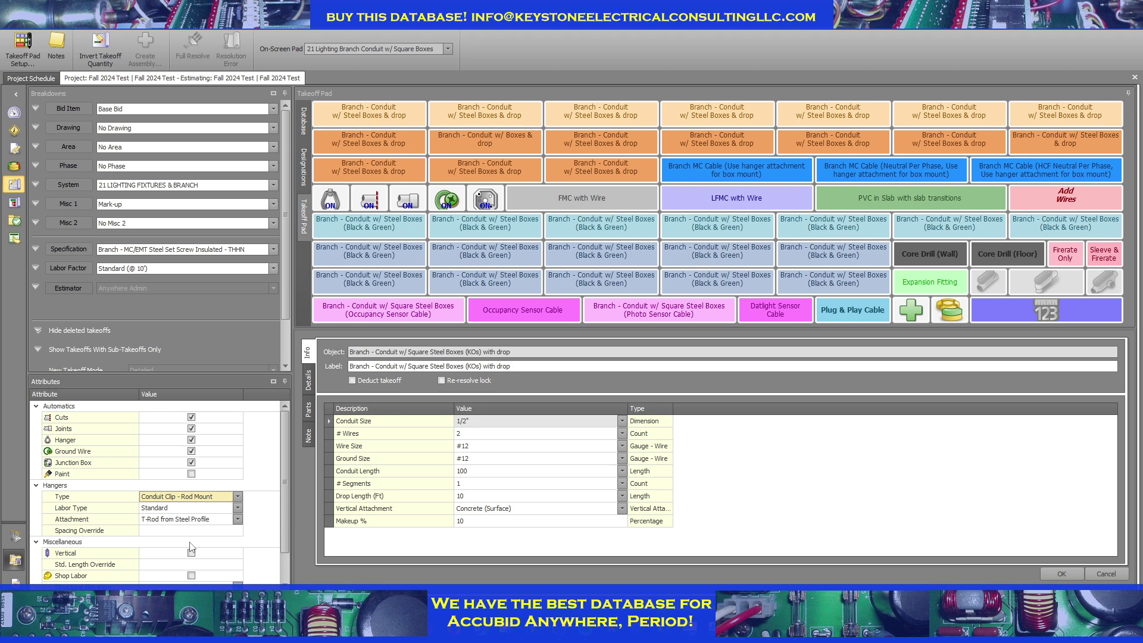
left_click(165, 521)
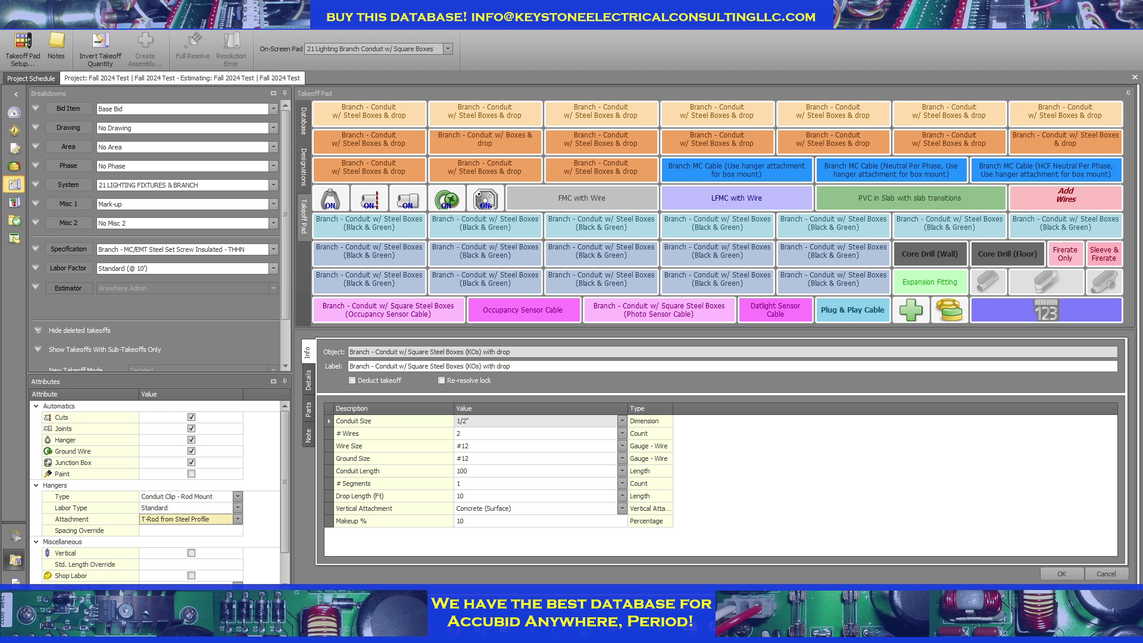
left_click(1058, 575)
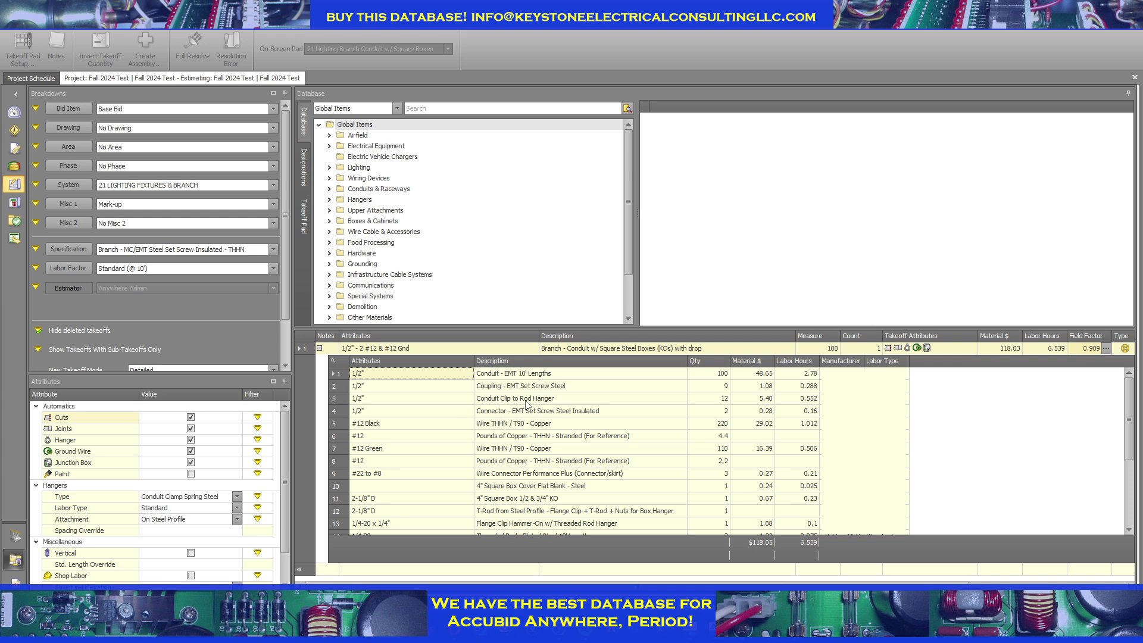
left_click(496, 401)
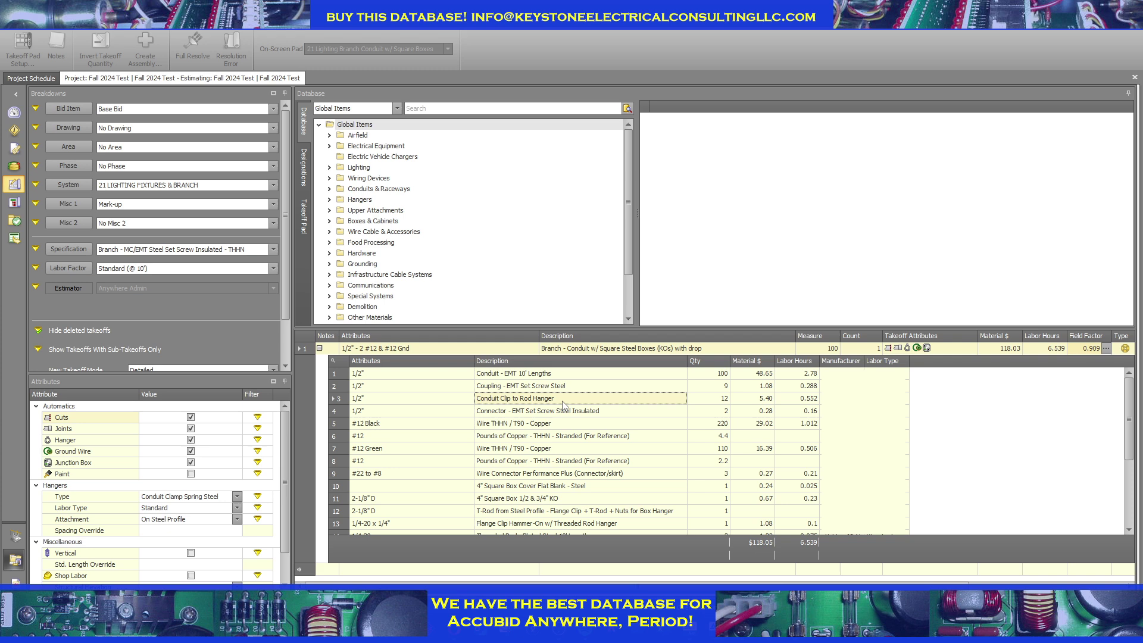
left_click(724, 402)
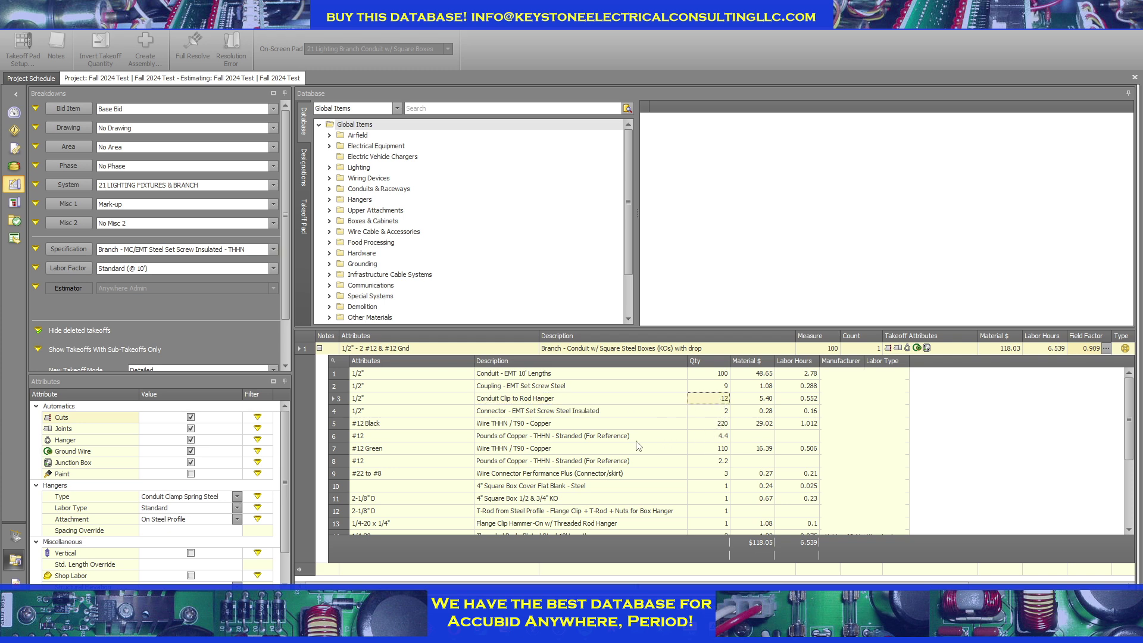
scroll(615, 443, "down", 2)
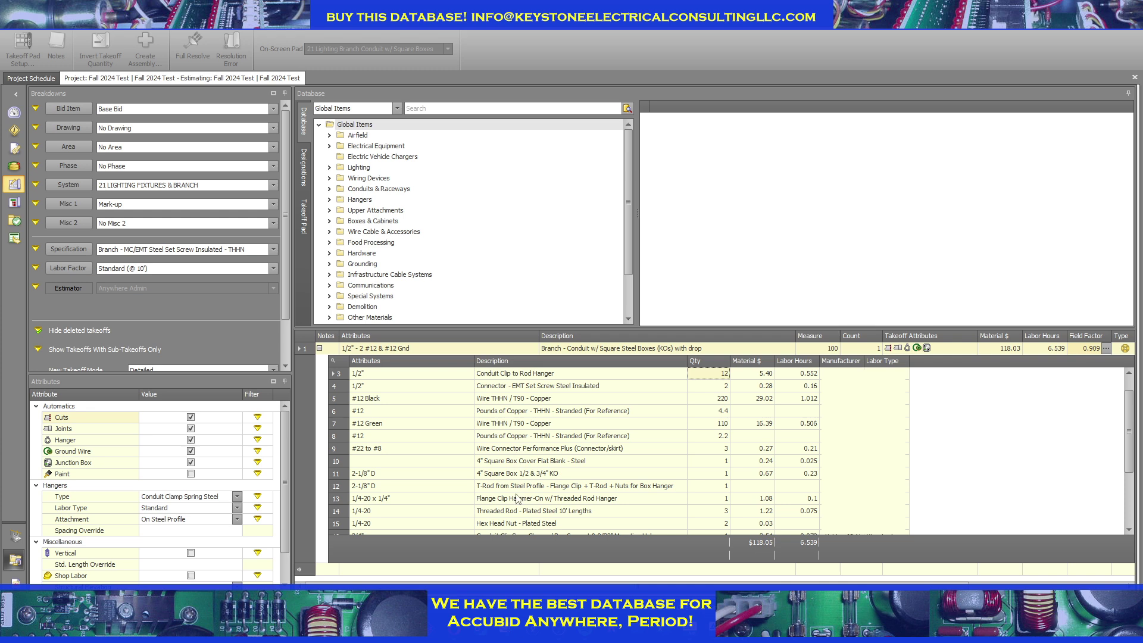
left_click(716, 512)
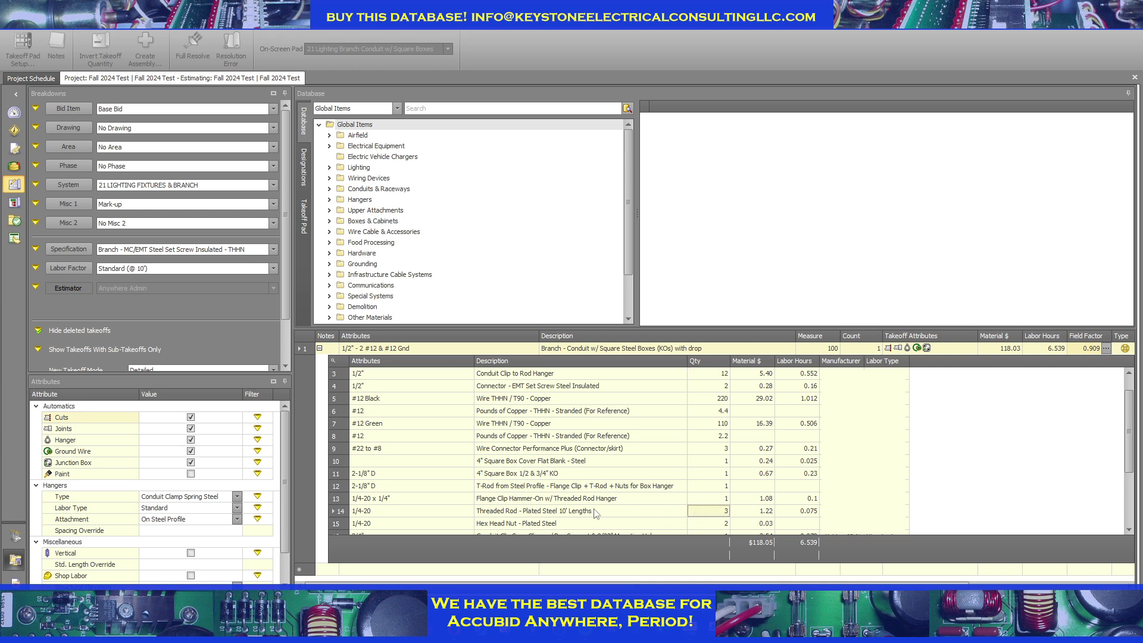
key("Left")
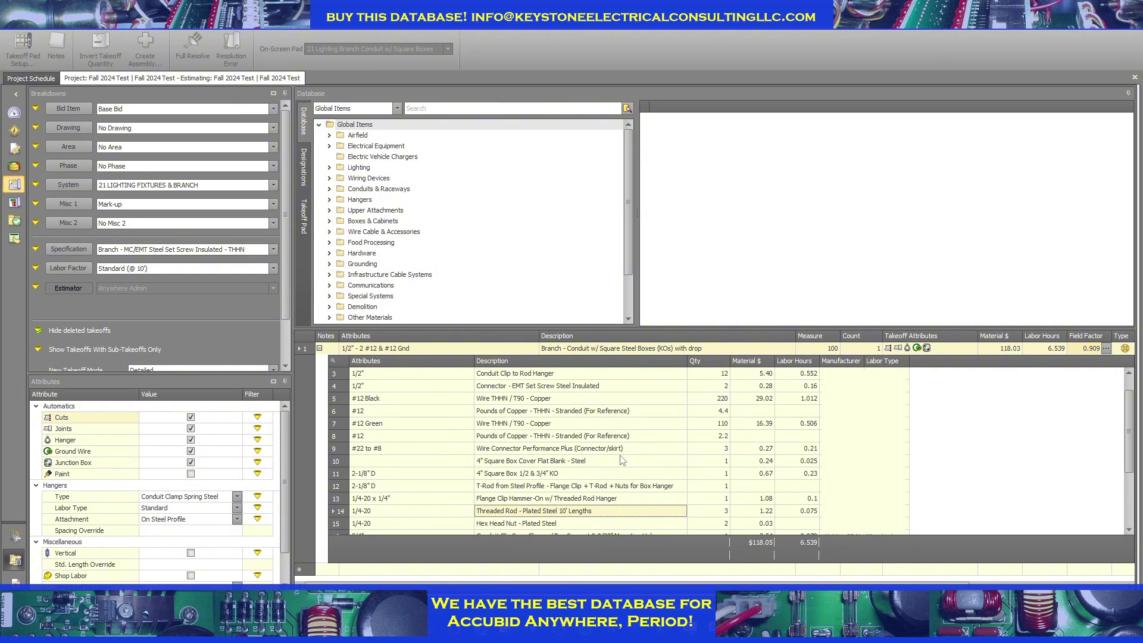
scroll(622, 460, "up", 1)
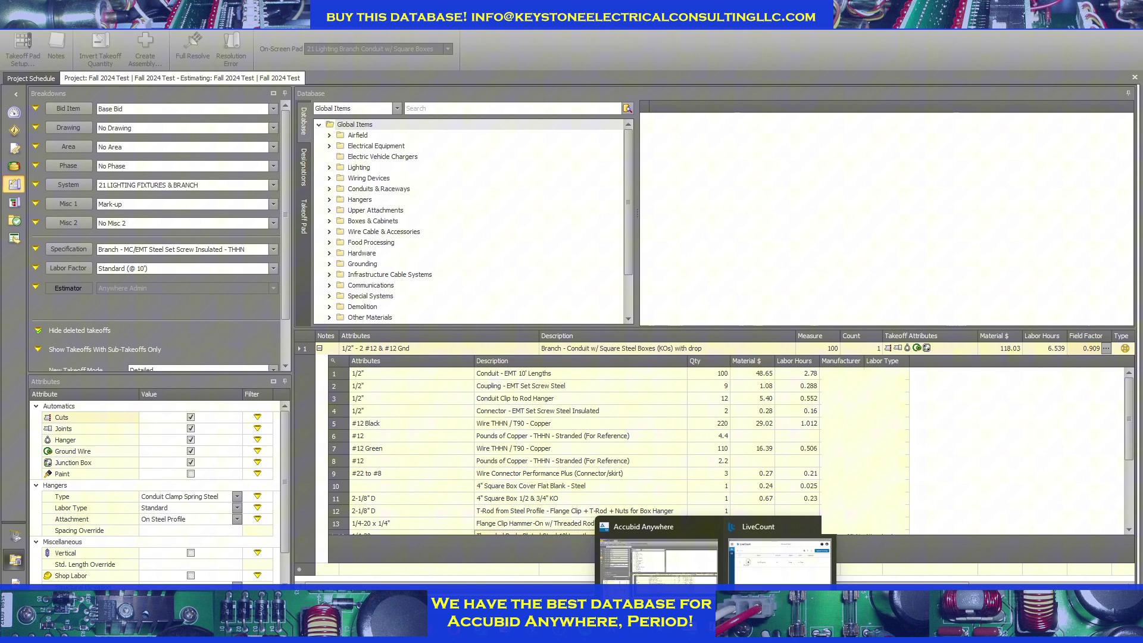
Step: In the Accubid Database, select the Conduit Clamp Spring Steel hanger folder and open its Global Parts
left_click(651, 554)
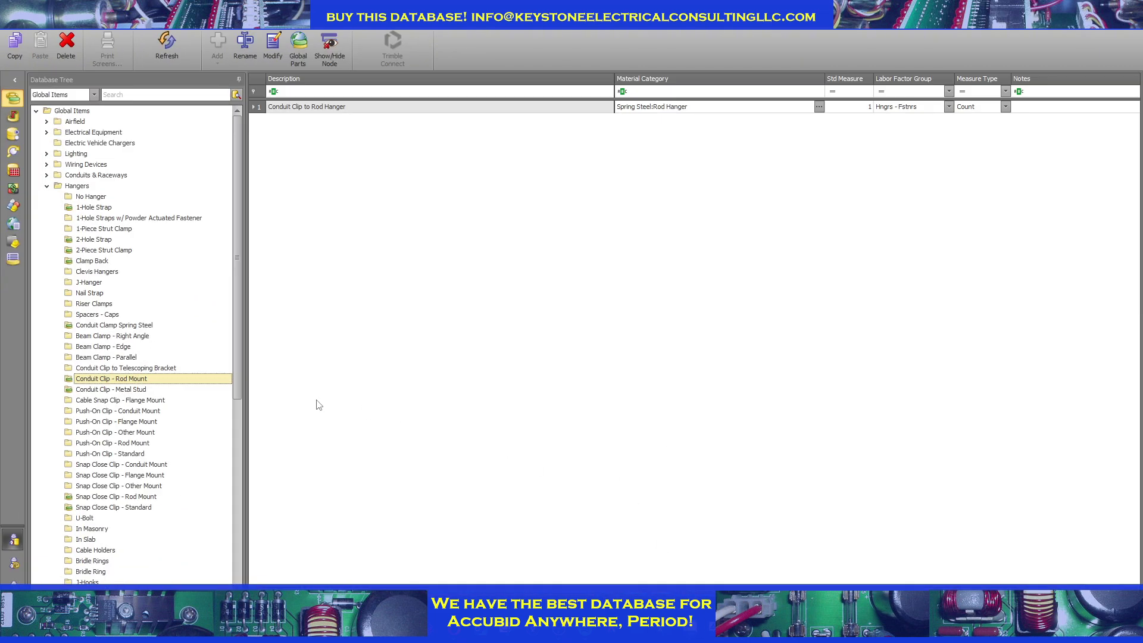
left_click(105, 329)
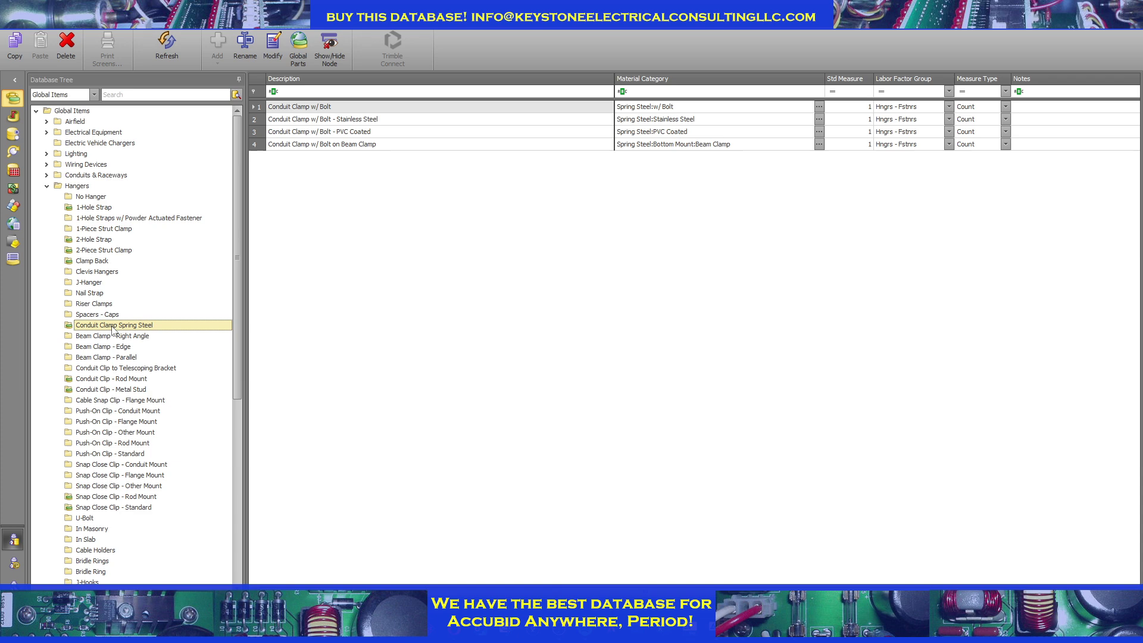
left_click(298, 47)
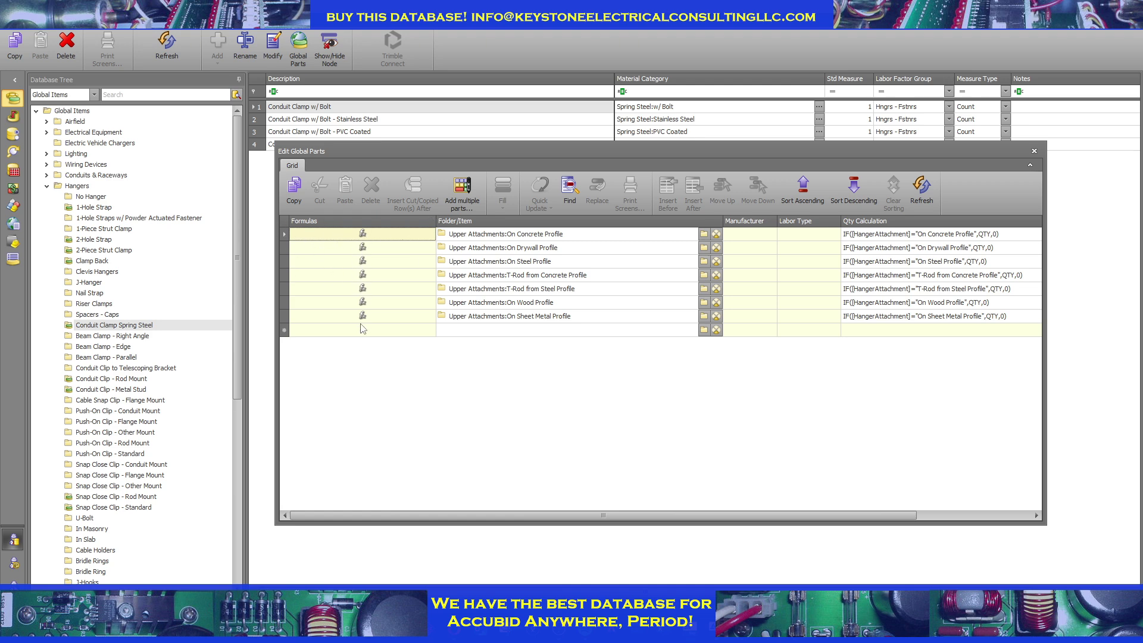
Step: Narrow the Formulas column and briefly expand the first global part's formula details
left_click_drag(436, 228, 425, 231)
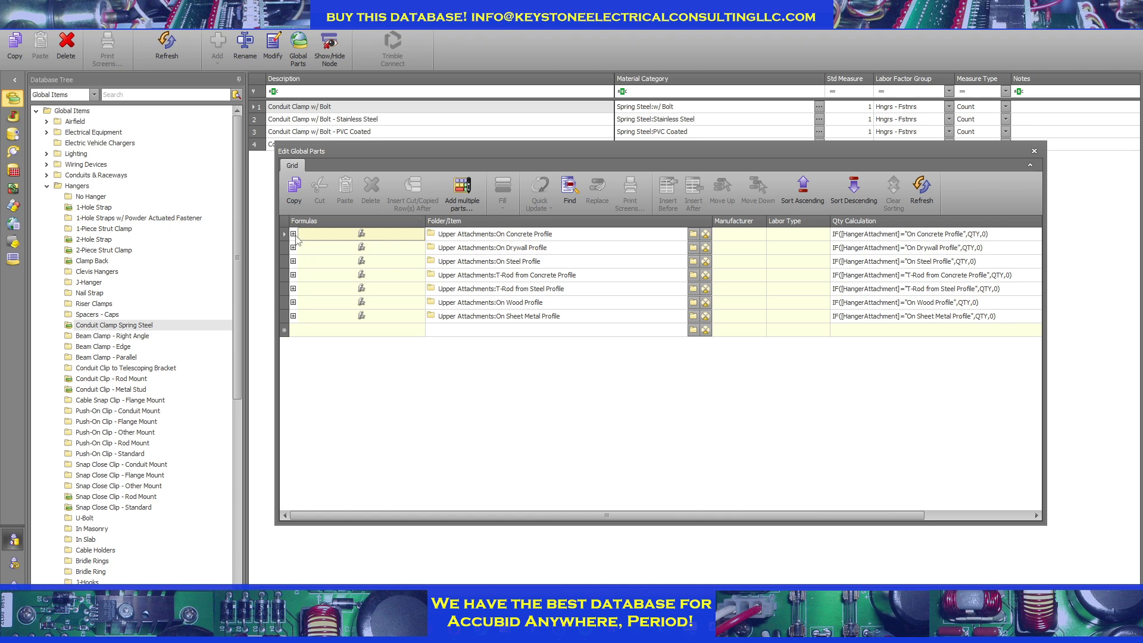
left_click(293, 234)
left_click(293, 234)
Step: Close the Spring Steel global parts, then open Global Parts for Conduit Clip - Rod Mount
left_click(1039, 153)
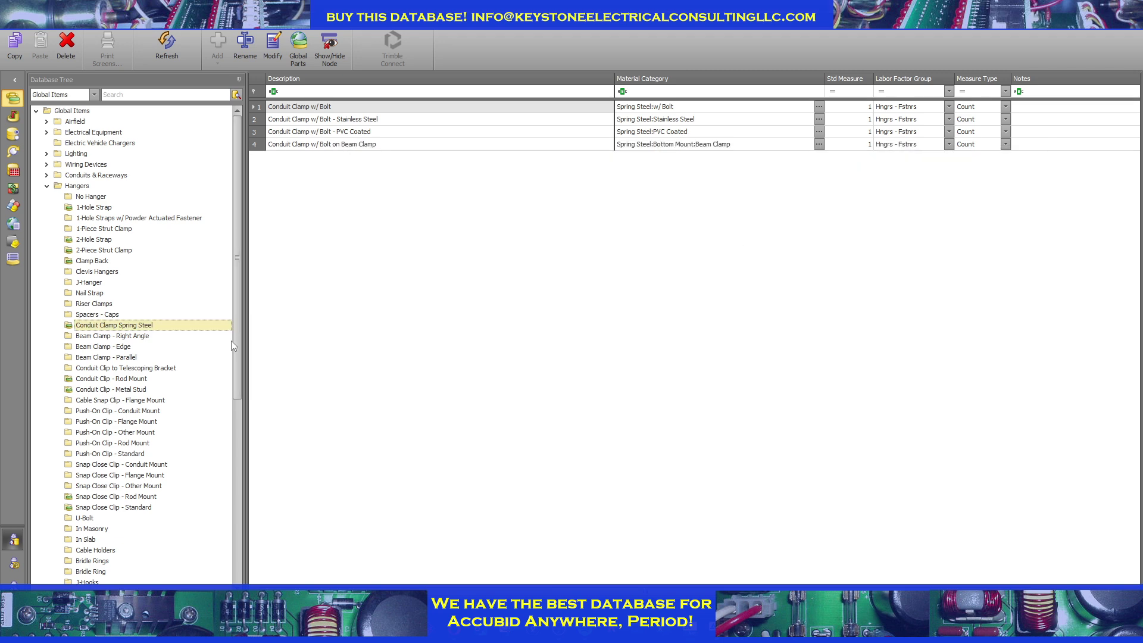
left_click(104, 382)
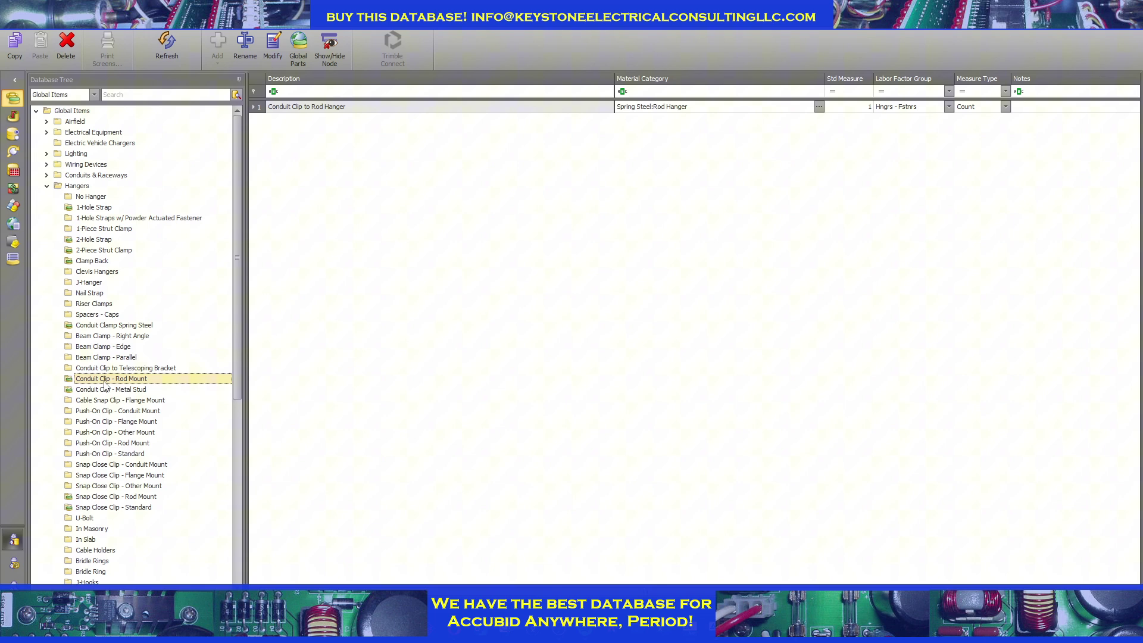
left_click(299, 52)
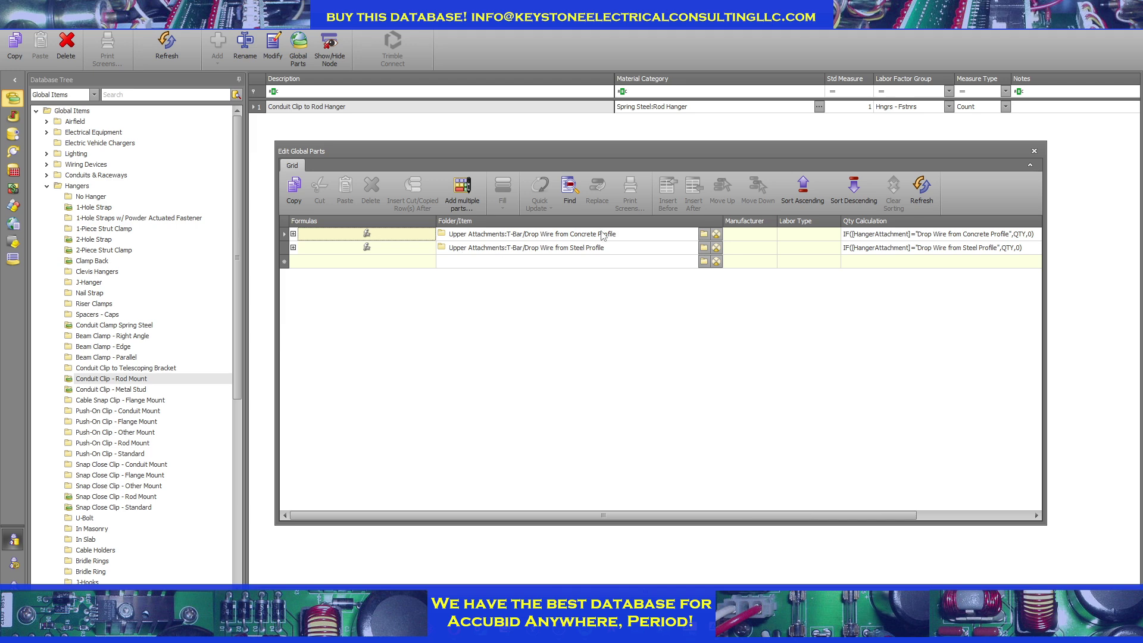
Step: Replace row 1's part with T-Rod from Concrete Profile and row 2's with T-Rod from Steel Profile
left_click(704, 234)
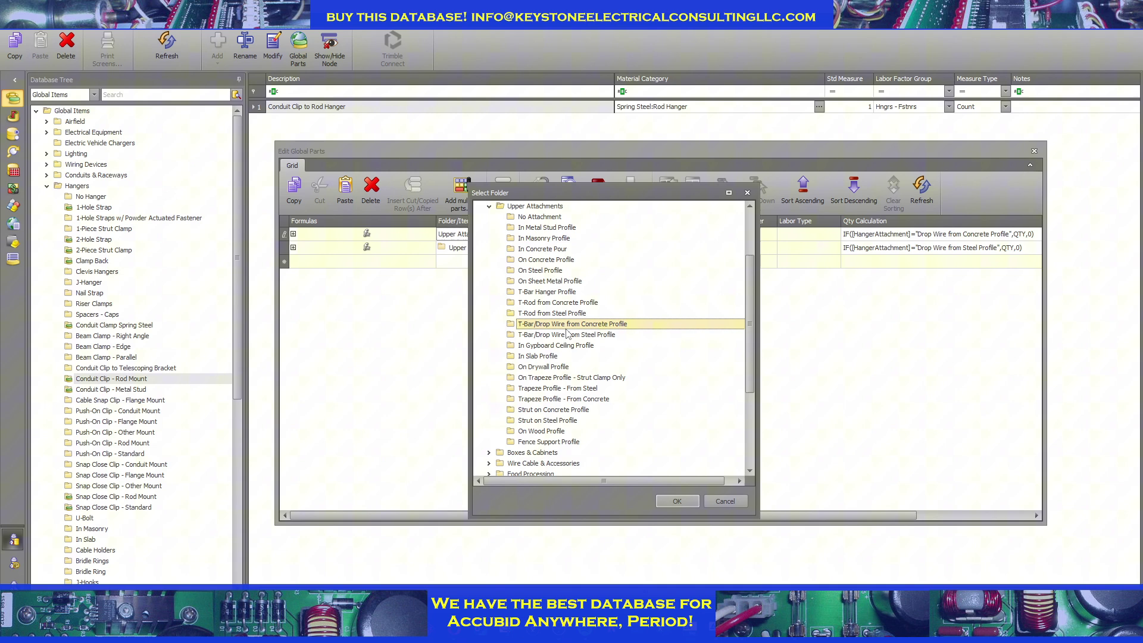
left_click(541, 305)
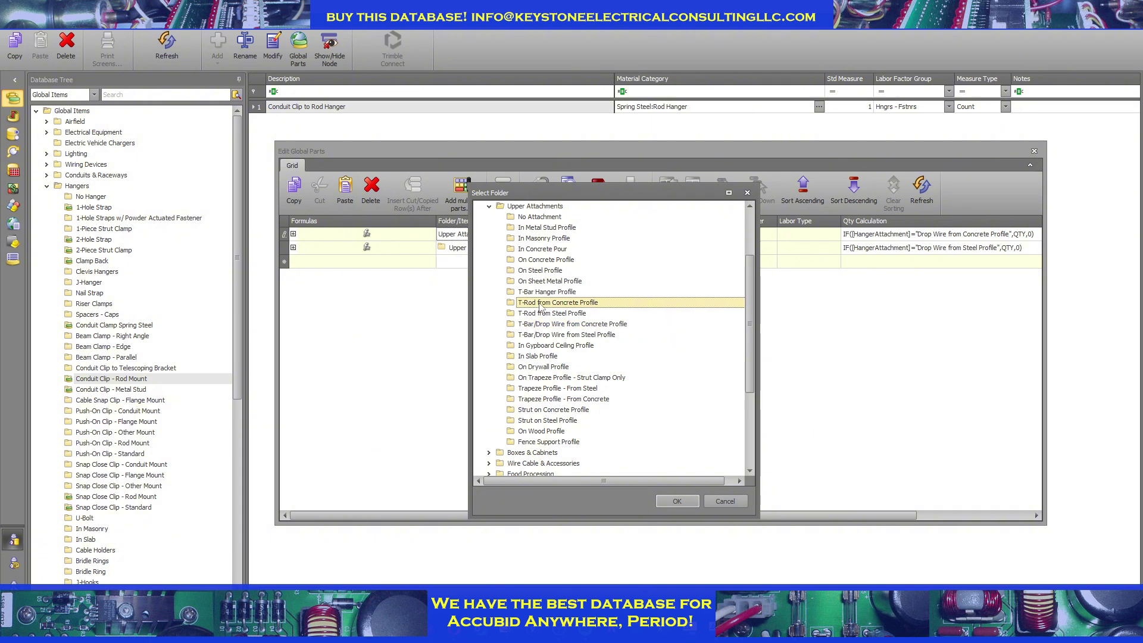
left_click(676, 499)
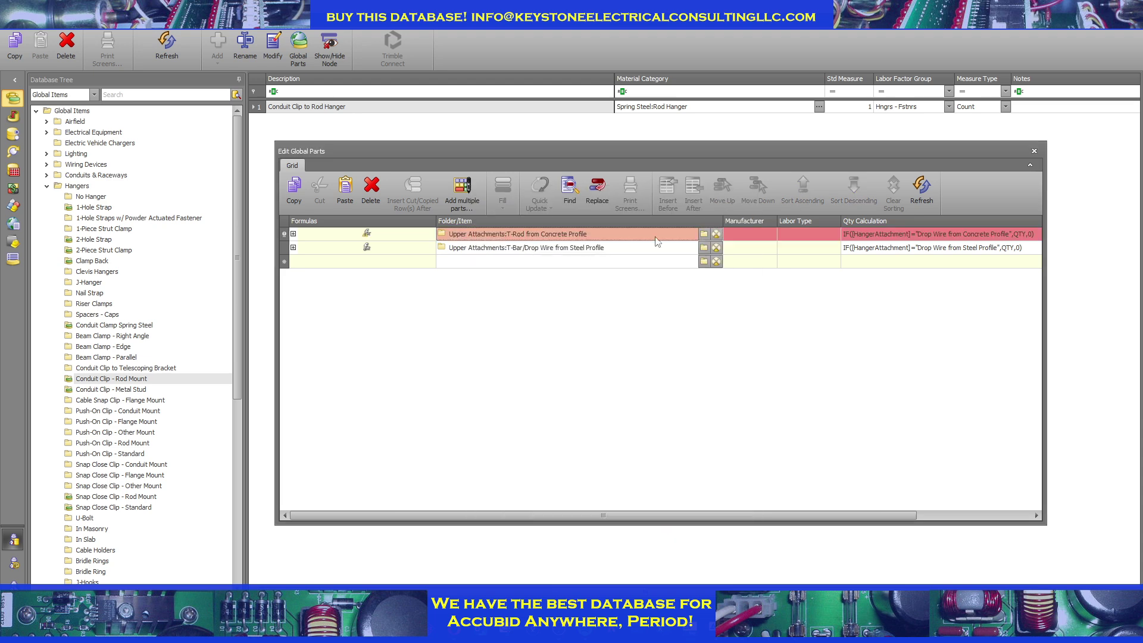
left_click(703, 247)
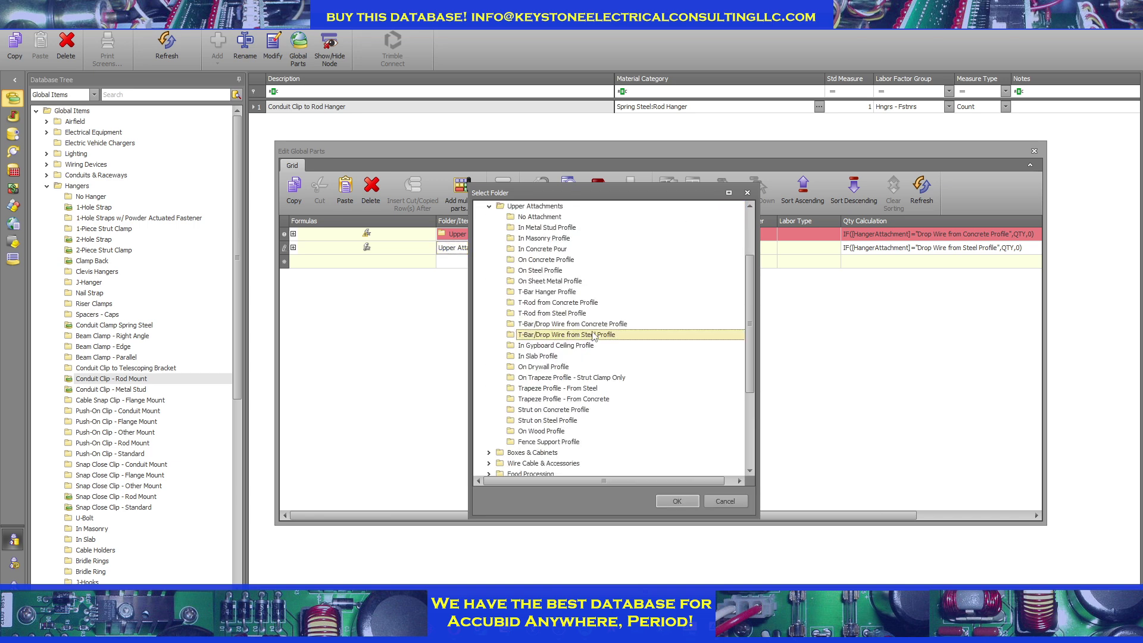
left_click(545, 316)
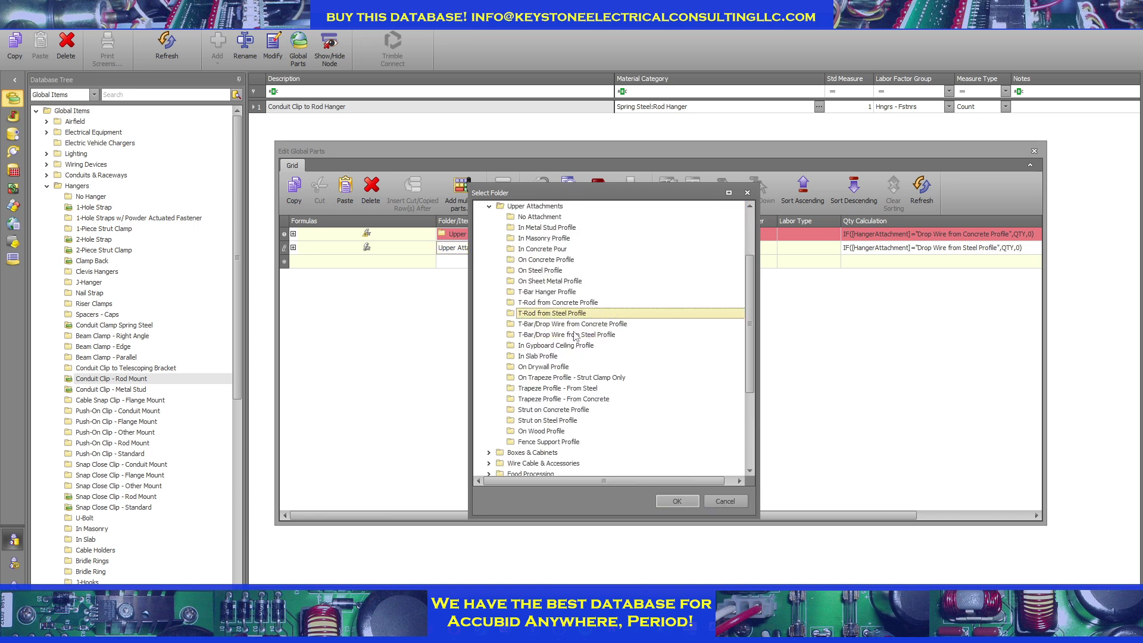
left_click(671, 502)
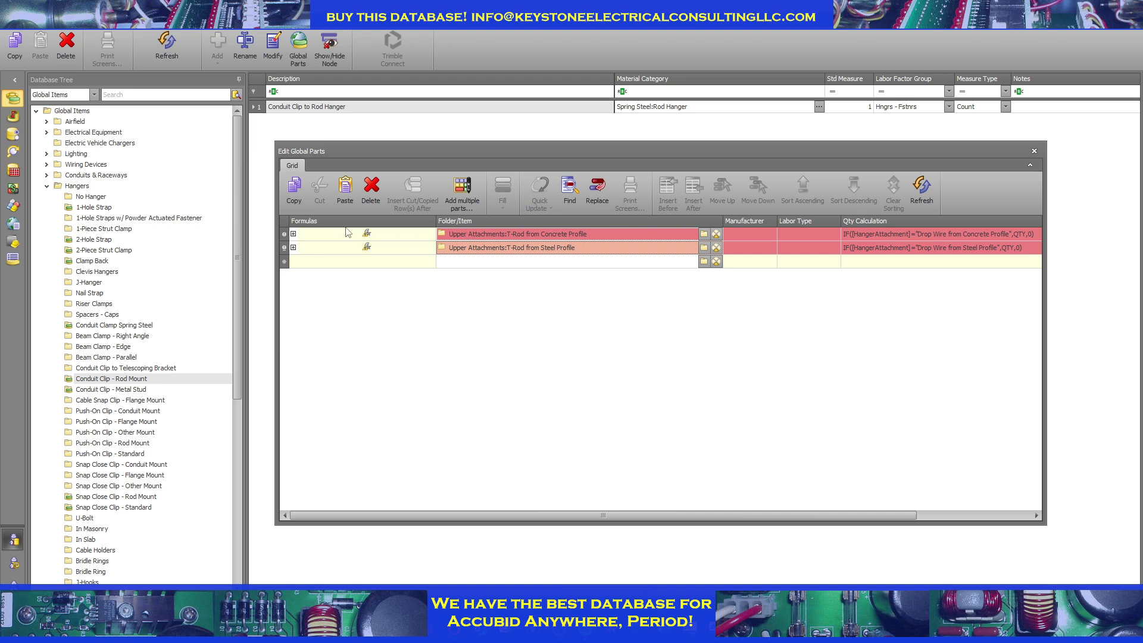
Step: Set the T-Rod from Concrete Profile part's Conduit Size formula to A1
left_click(293, 234)
left_click(456, 261)
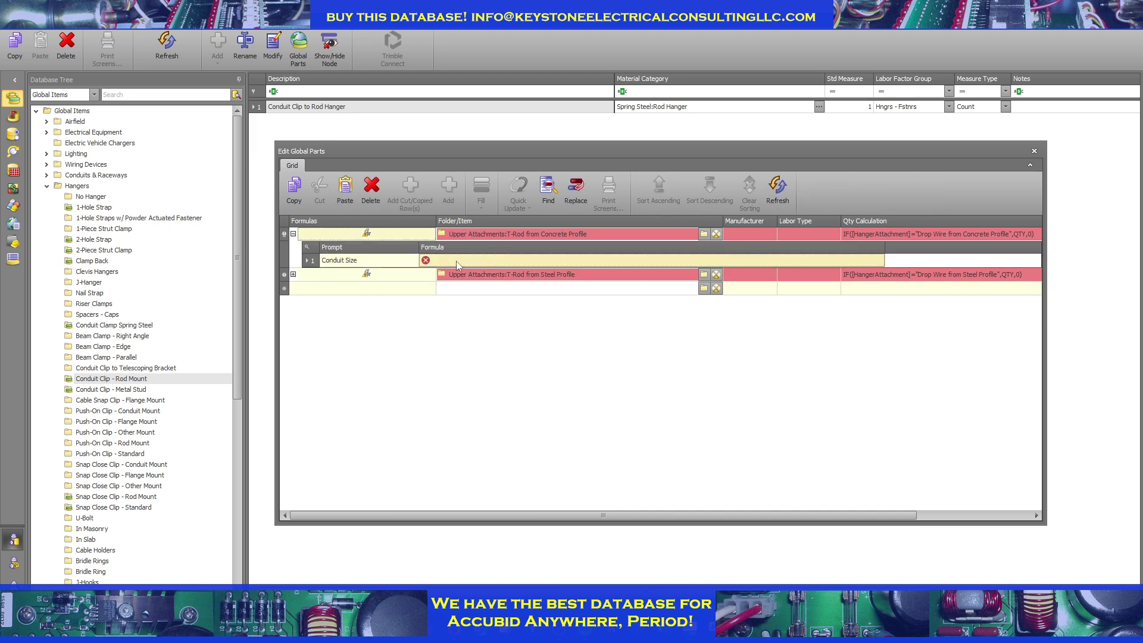
left_click(335, 266)
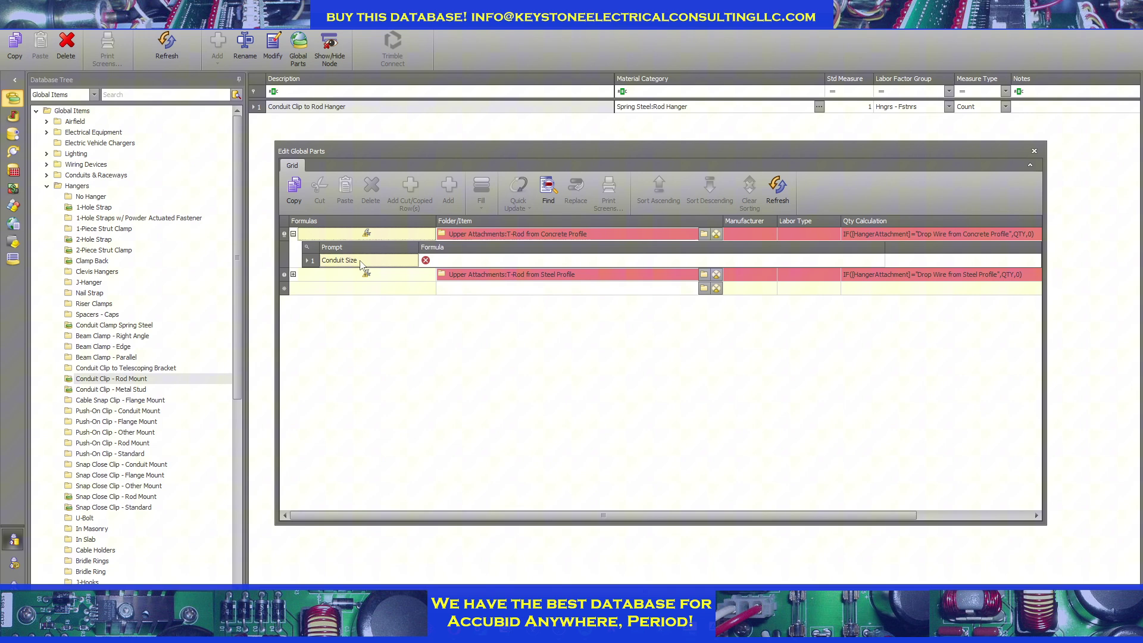
left_click(450, 262)
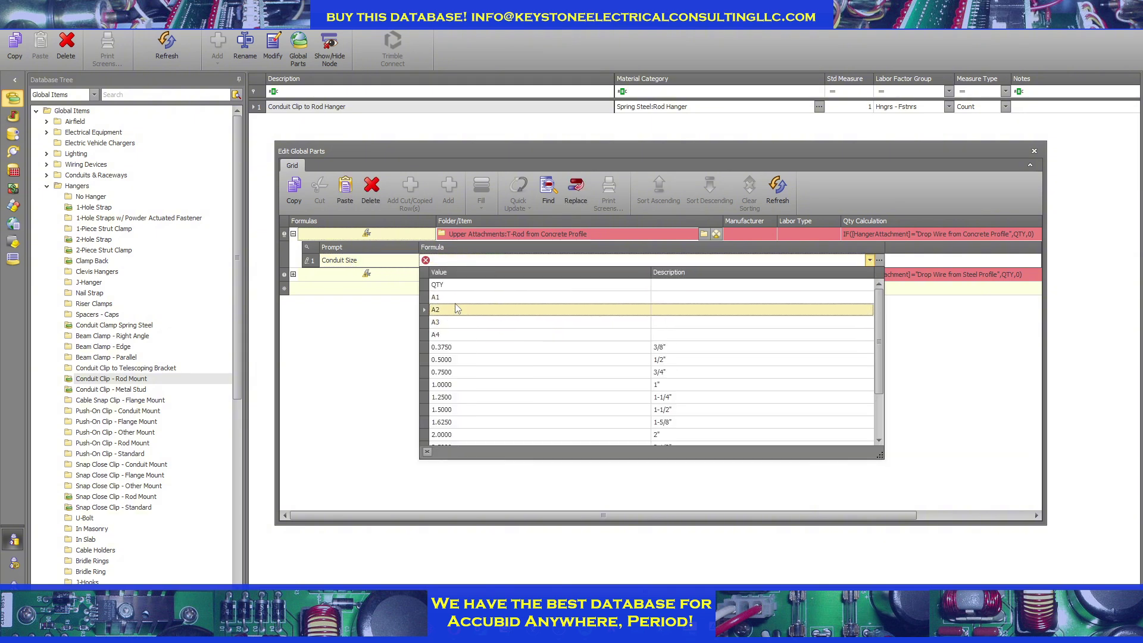
left_click(441, 297)
Step: Set the T-Rod from Steel Profile part's Conduit Size formula to A1 as well
left_click(293, 275)
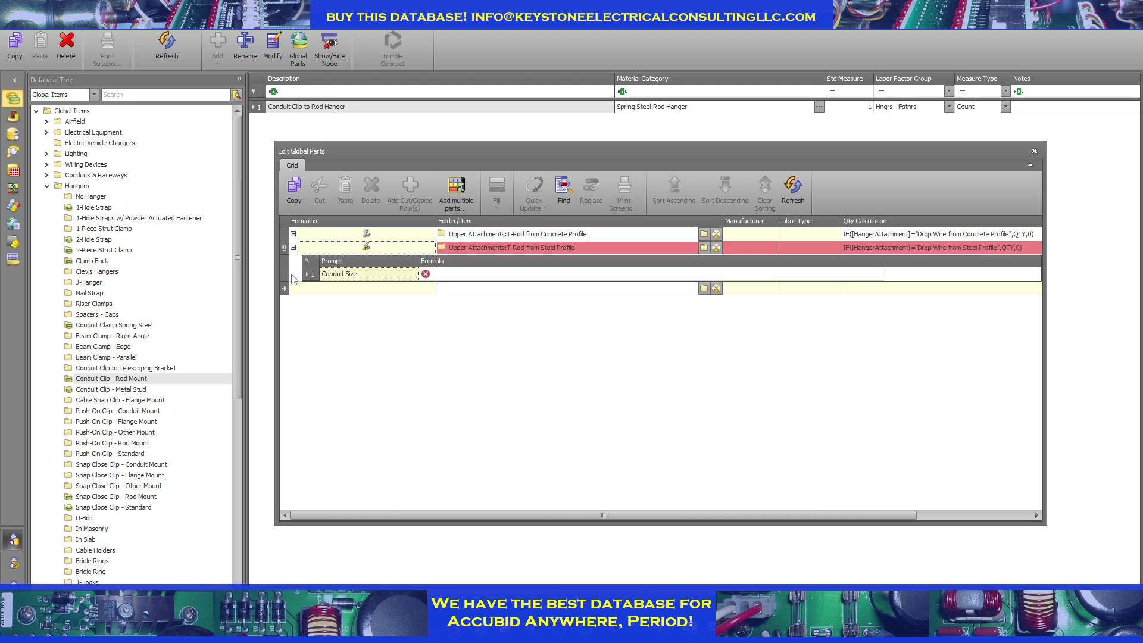
left_click(434, 275)
left_click(453, 310)
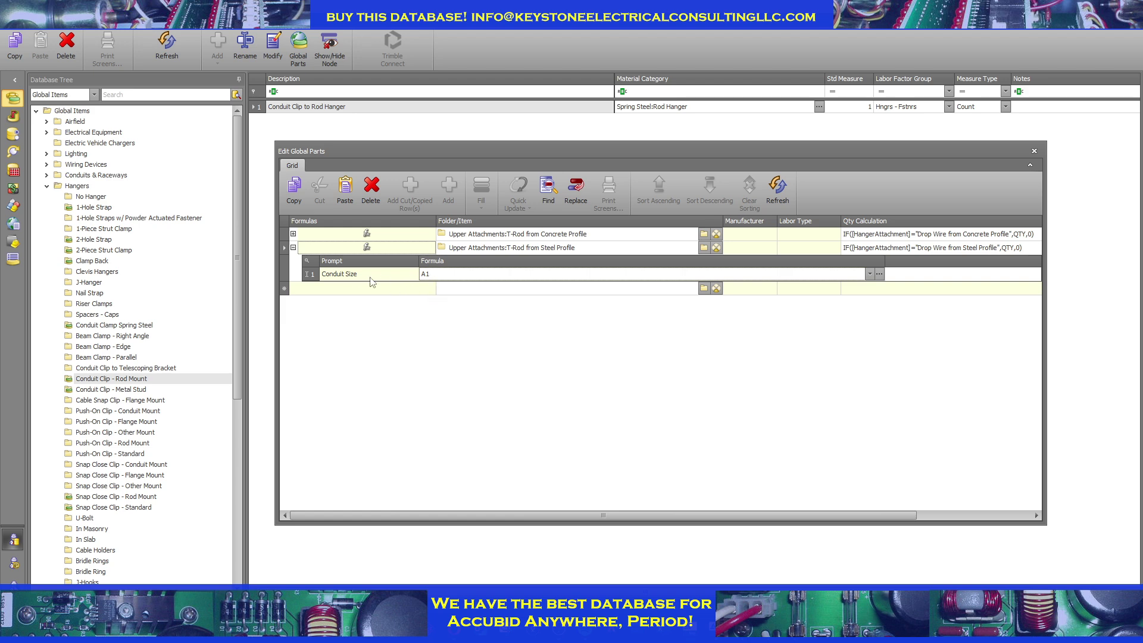
left_click(351, 278)
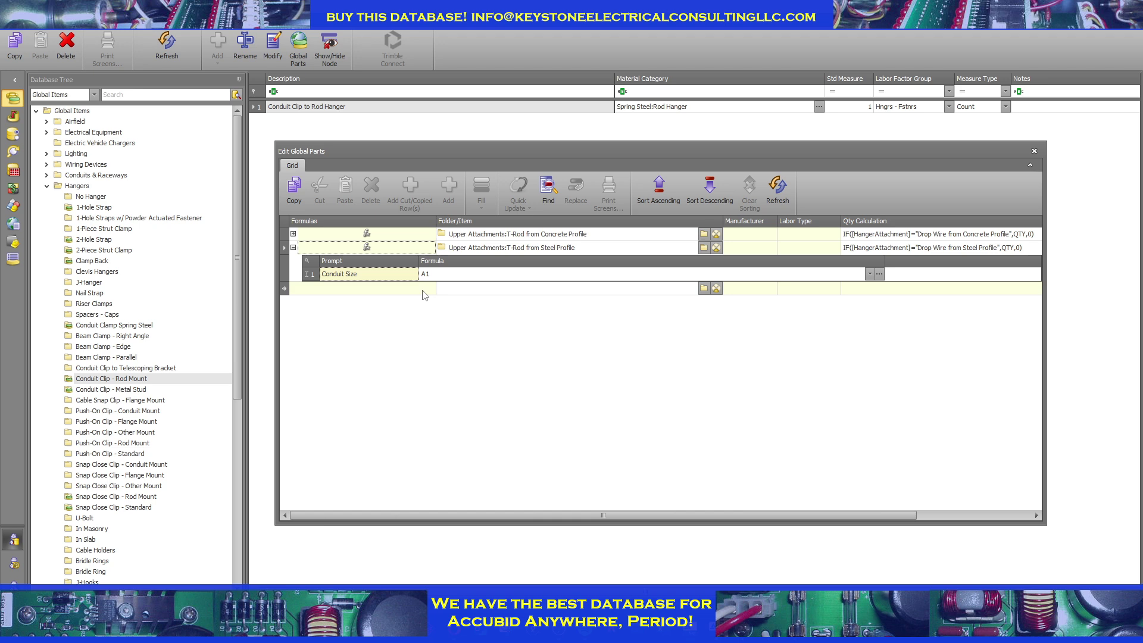
Step: Open the formula editor for the concrete T-Rod part's Qty Calculation
left_click(293, 248)
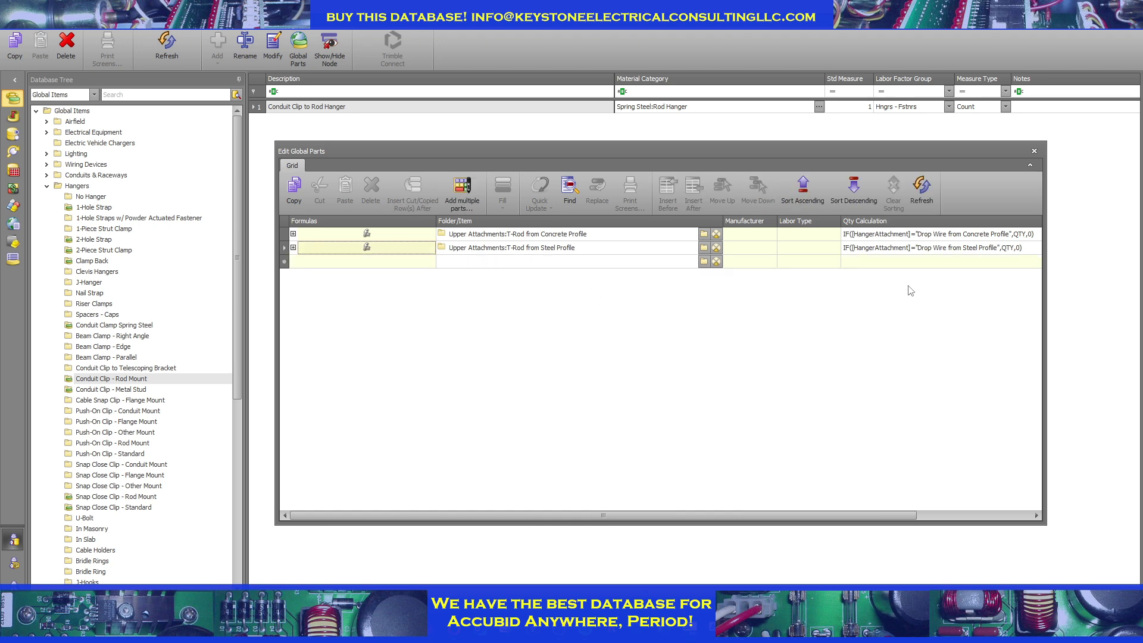
left_click(914, 235)
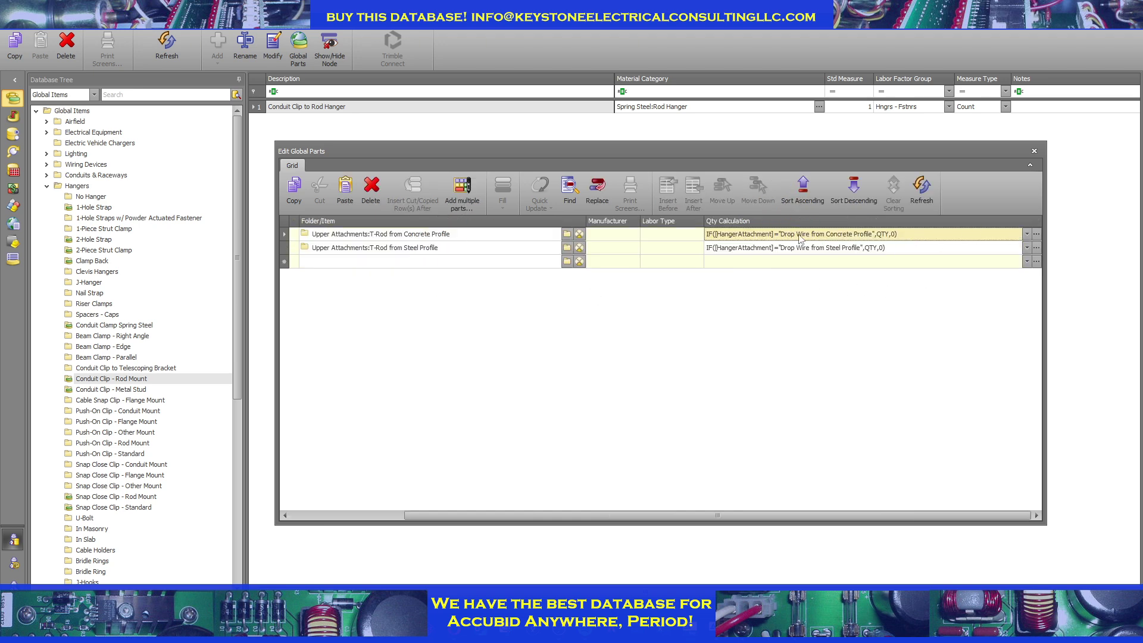
left_click(1037, 234)
left_click_drag(601, 284, 567, 275)
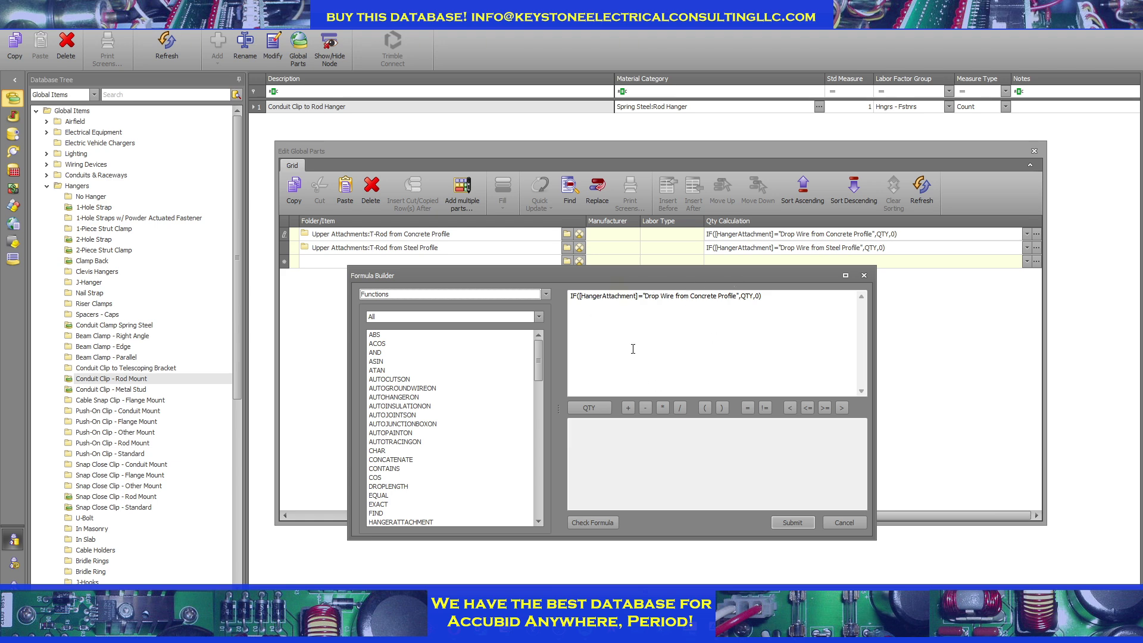
Step: Change 'Drop Wire' to 'T-Rod' in the quantity formula and confirm it validates
left_click(653, 298)
key("BackSpace")
key("BackSpace")
key("BackSpace")
key("Delete")
key("Delete")
key("Delete")
key("Delete")
key("Delete")
key("Delete")
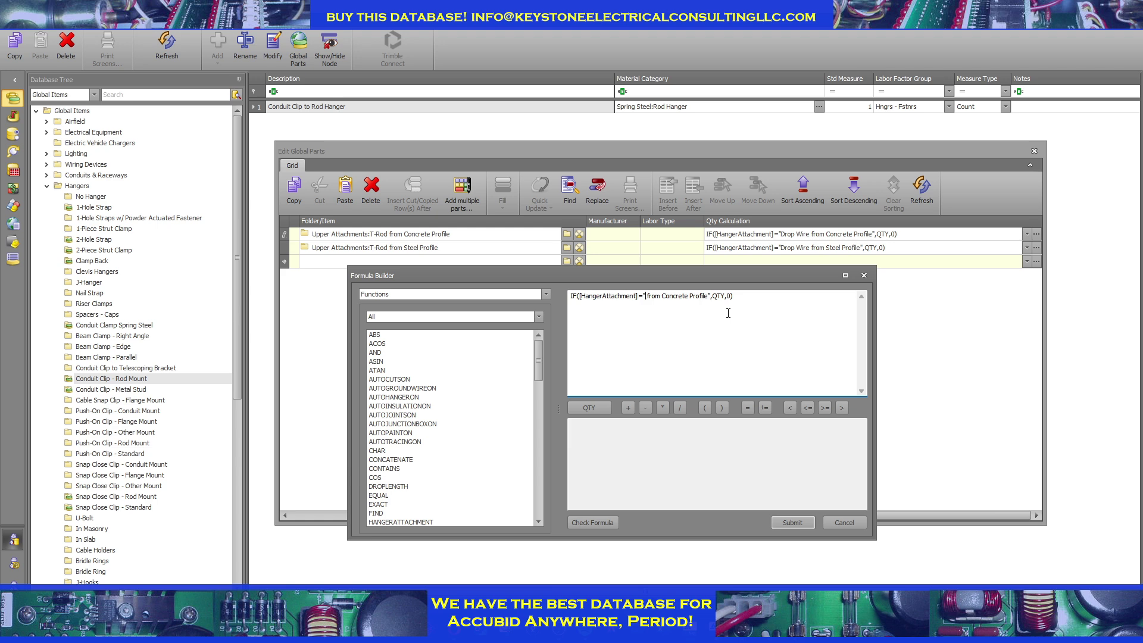
type("T-Rod")
left_click(591, 523)
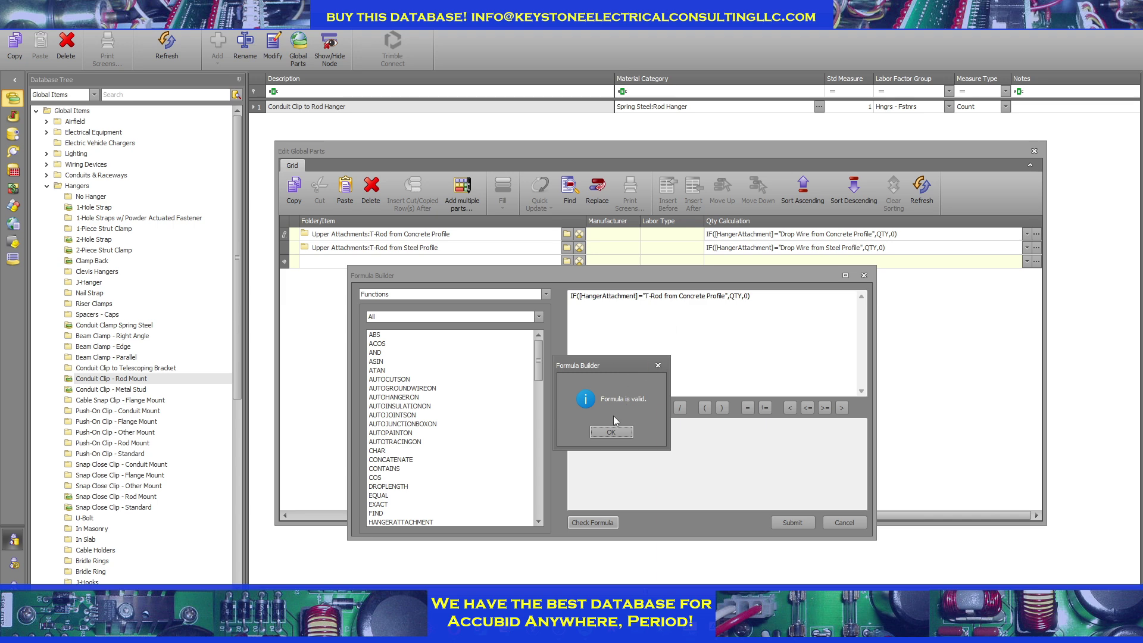
left_click(611, 431)
Step: Save the concrete formula, then change the steel part's Qty Calculation from 'Drop Wire' to 'T-Rod'
left_click(793, 522)
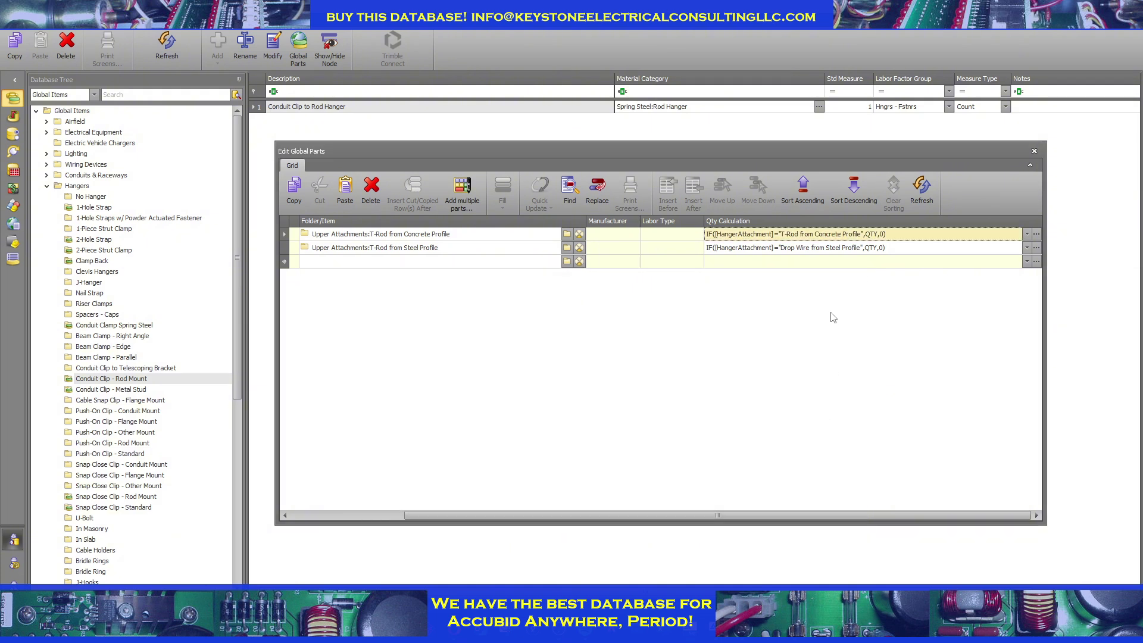
left_click(798, 252)
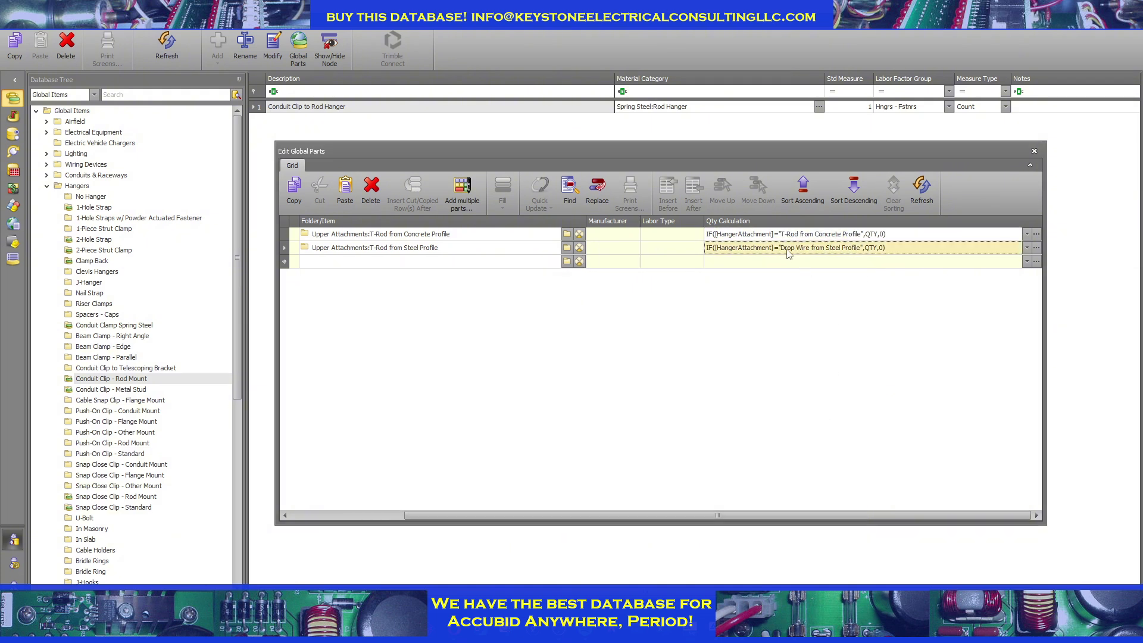
left_click(804, 249)
key("BackSpace")
key("BackSpace")
key("BackSpace")
key("BackSpace")
key("BackSpace")
key("BackSpace")
key("BackSpace")
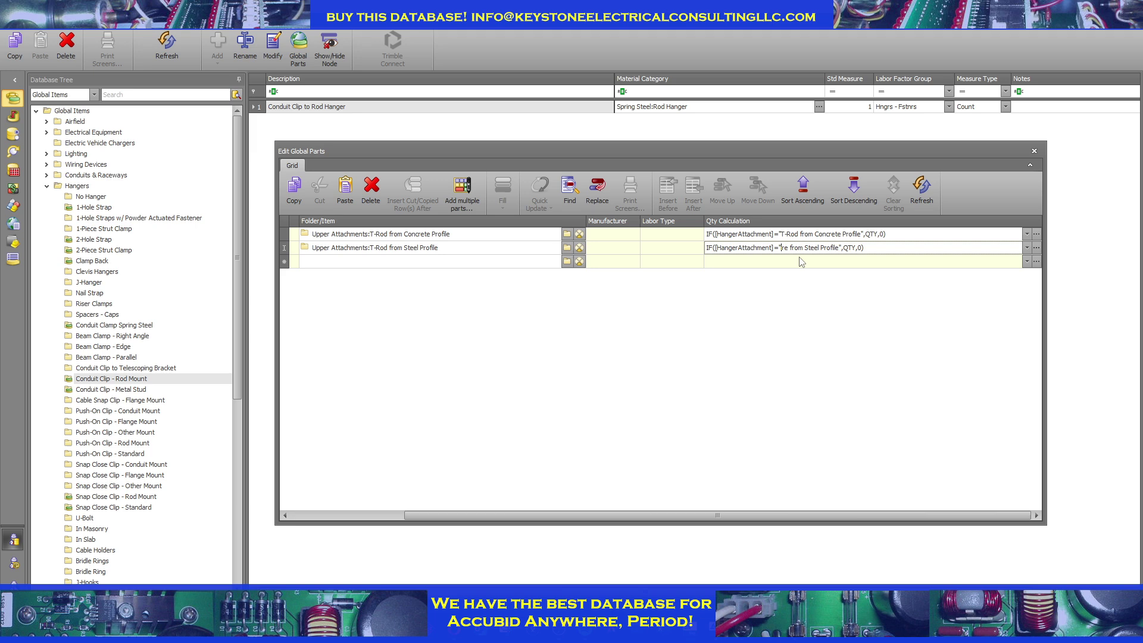
key("Delete")
key("Delete")
key("Delete")
type("T-Rod")
left_click(888, 236)
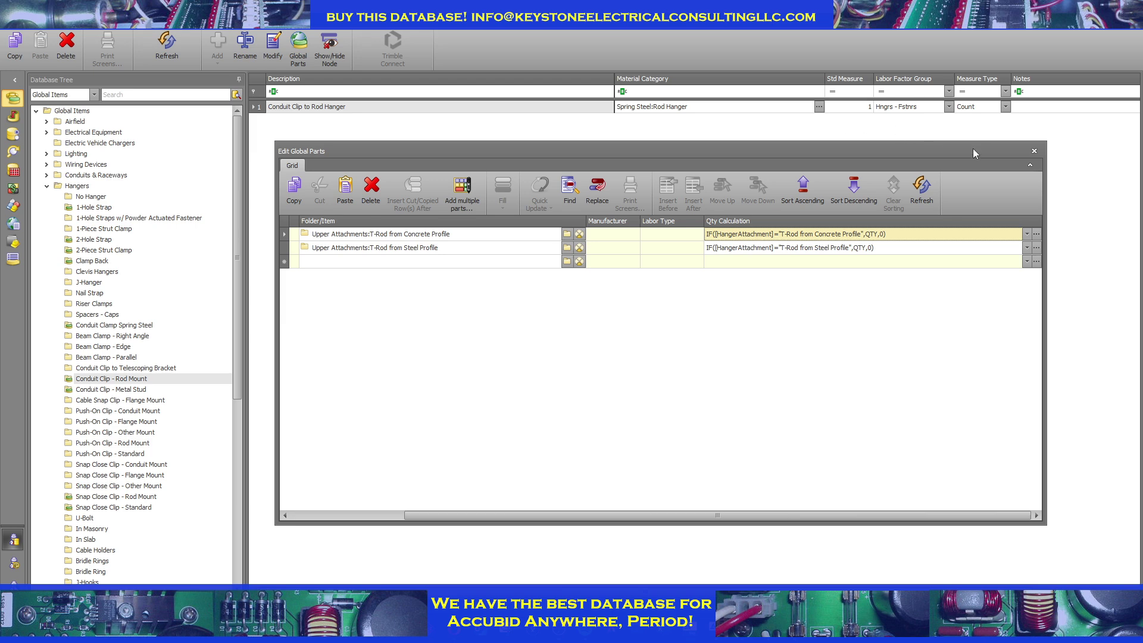
Step: Close Edit Global Parts and run Full Resolve on the branch conduit takeoff
left_click(1035, 152)
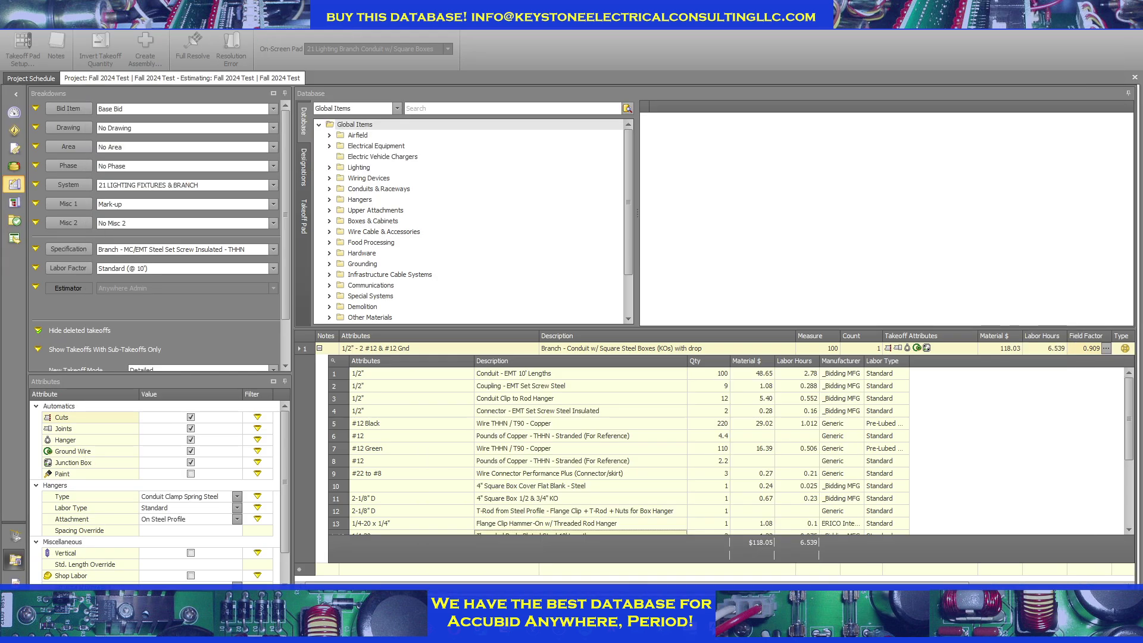
right_click(402, 355)
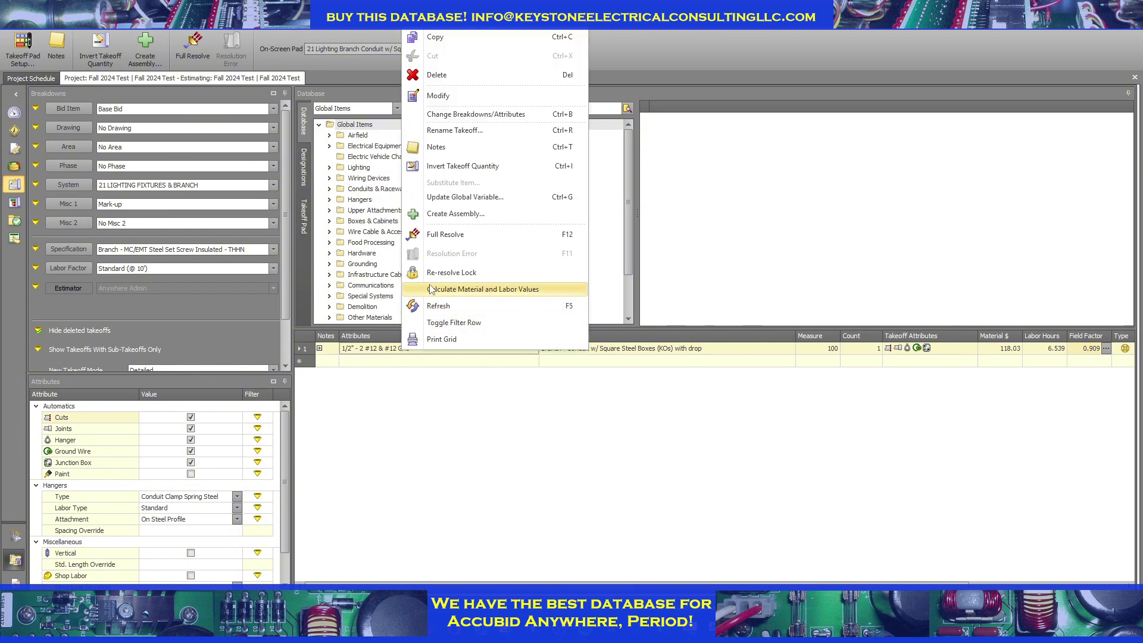
left_click(456, 237)
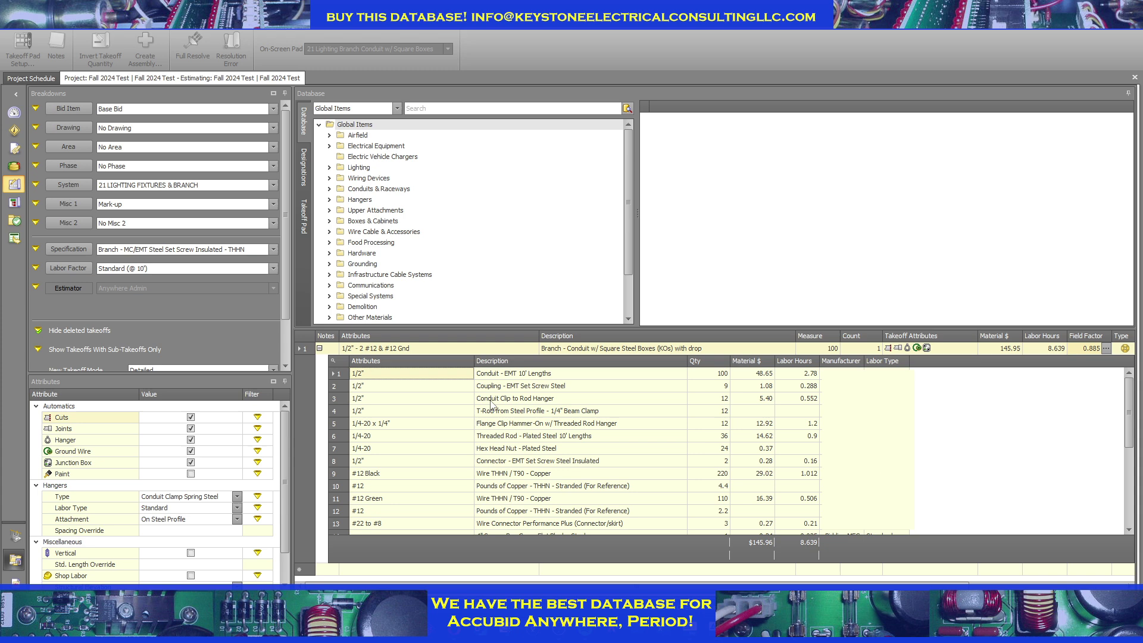
Step: Verify the resolved items: Conduit Clip to Rod Hanger quantity 12, threaded rod quantity 36
left_click(491, 399)
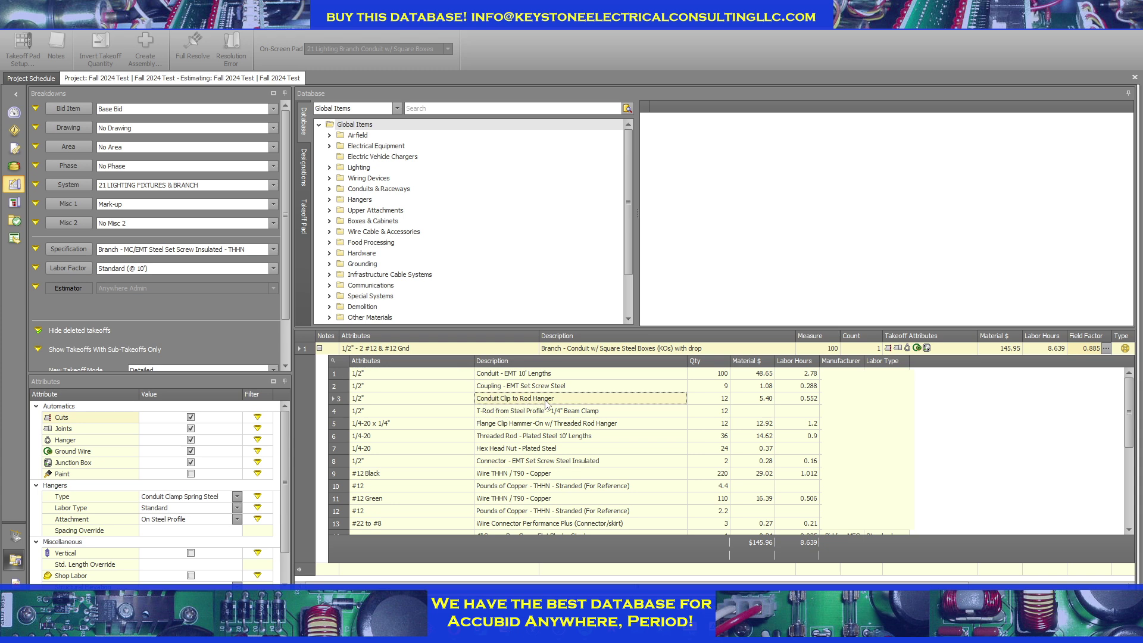
key("Tab")
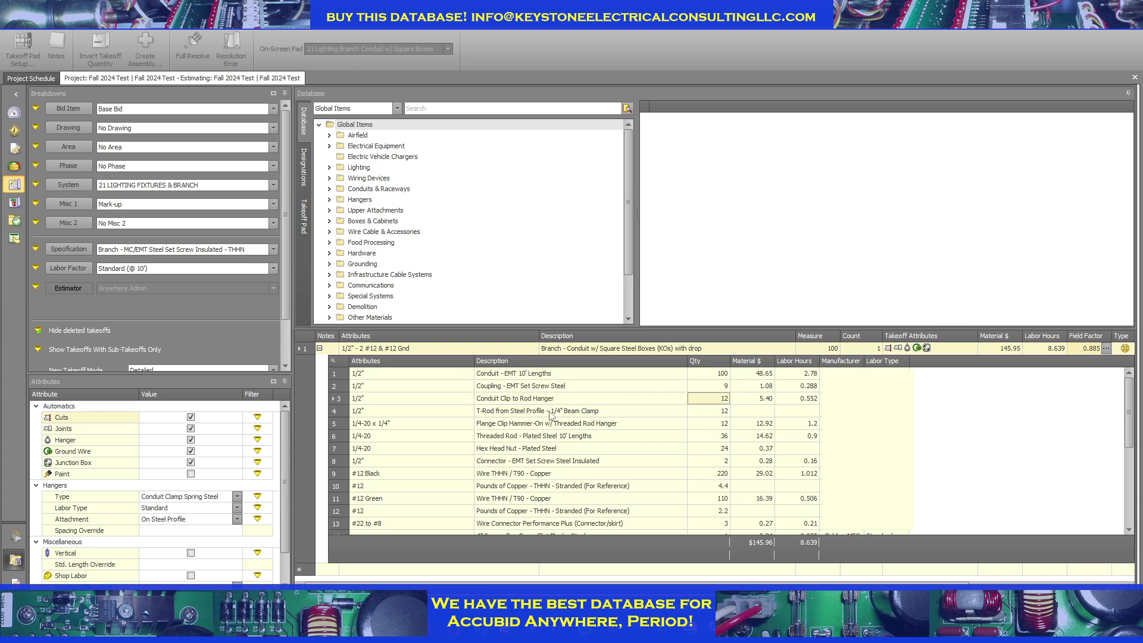
left_click(549, 439)
left_click(700, 436)
left_click(547, 400)
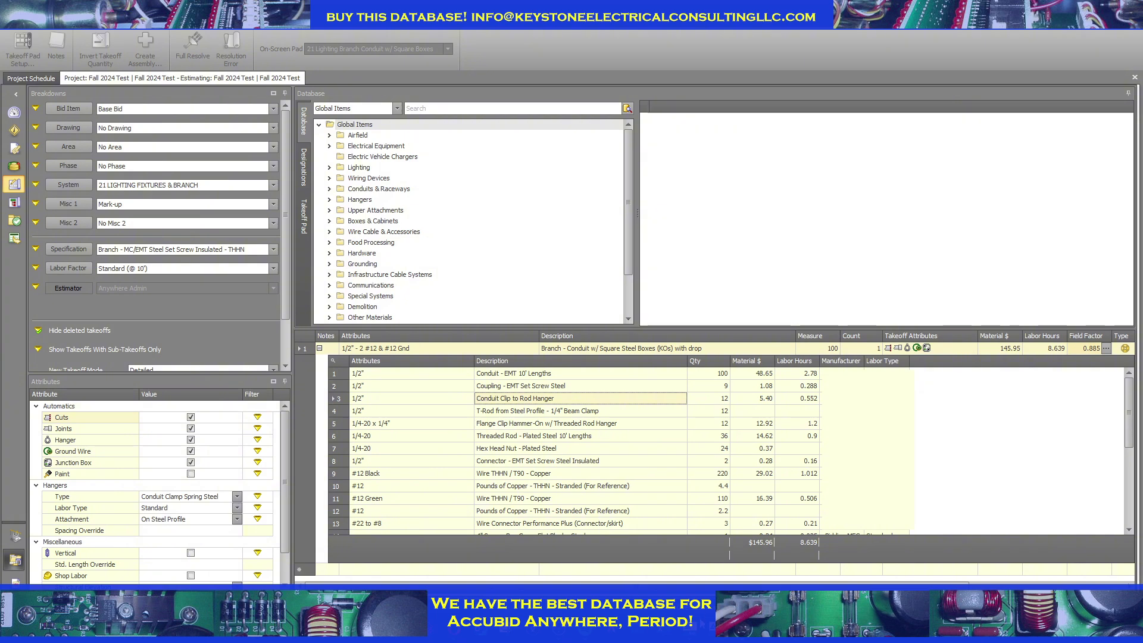
Step: In Accubid Anywhere Manager, select Snap Close Clip - Rod Mount and open its Global Parts
mouse_move(703, 625)
left_click(689, 560)
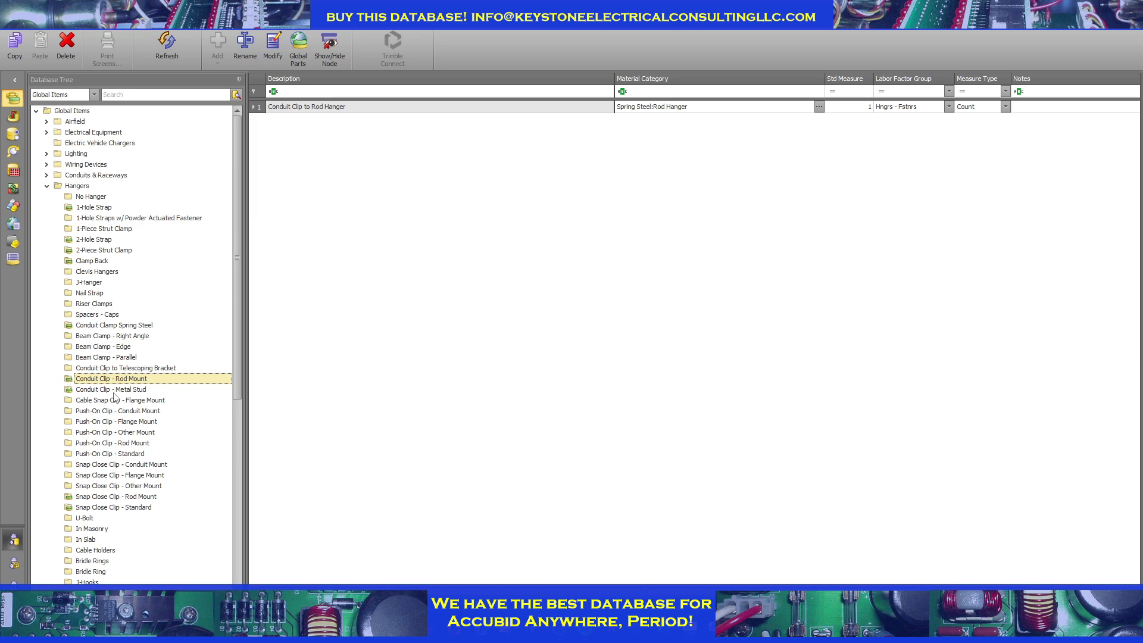
left_click(98, 498)
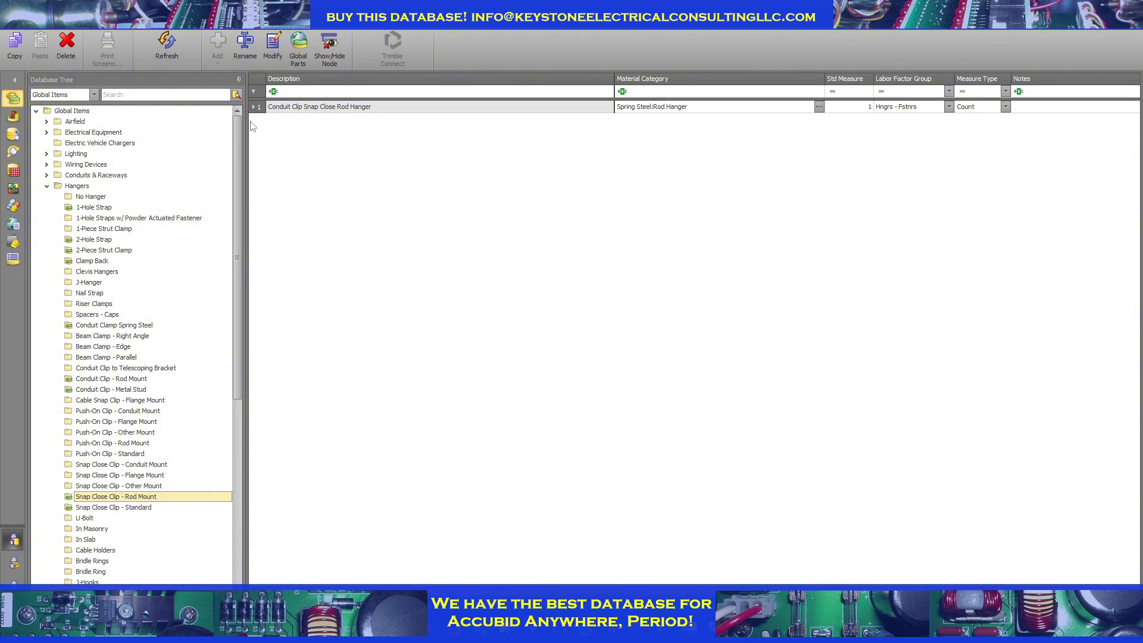
left_click(297, 50)
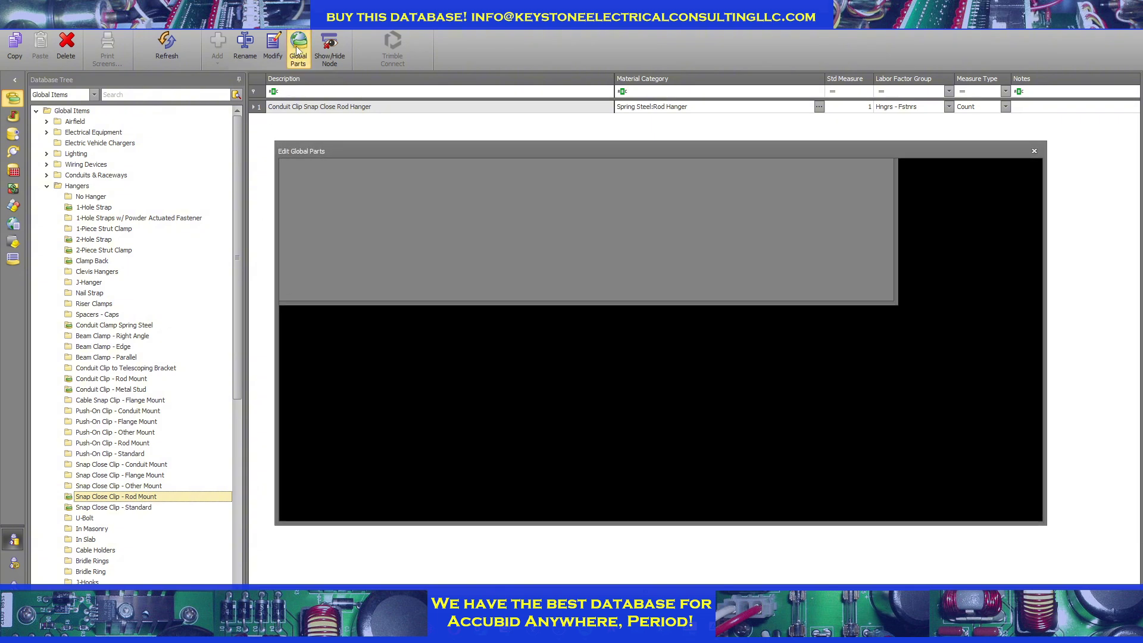